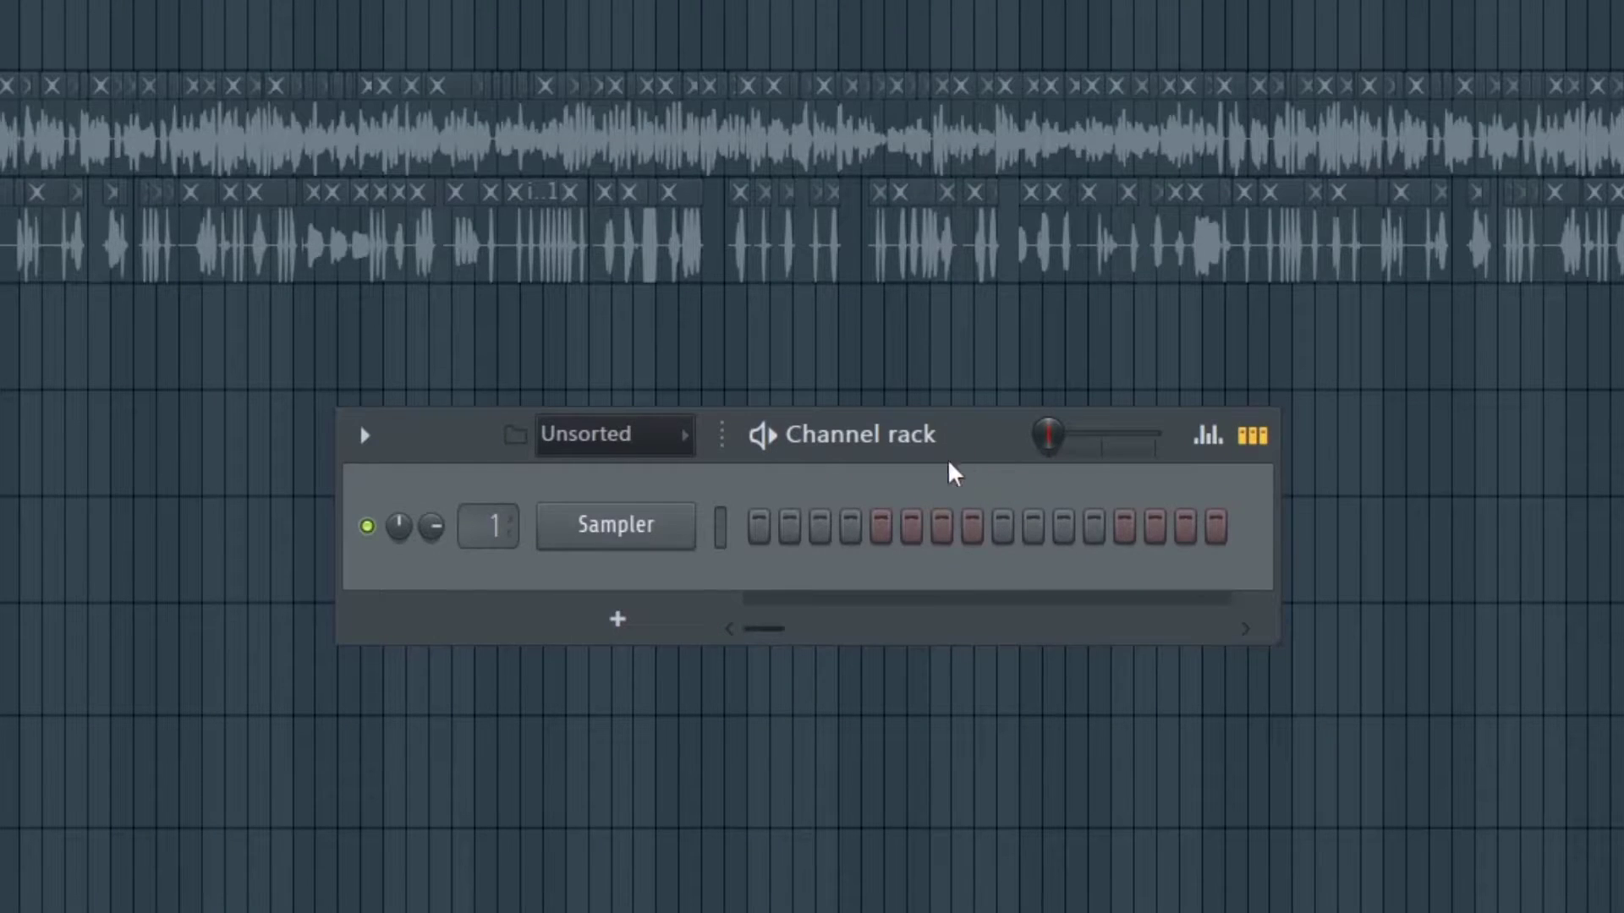
Add an FL Keys instrument channel to the Channel rack.
right_click(659, 533)
left_click(617, 619)
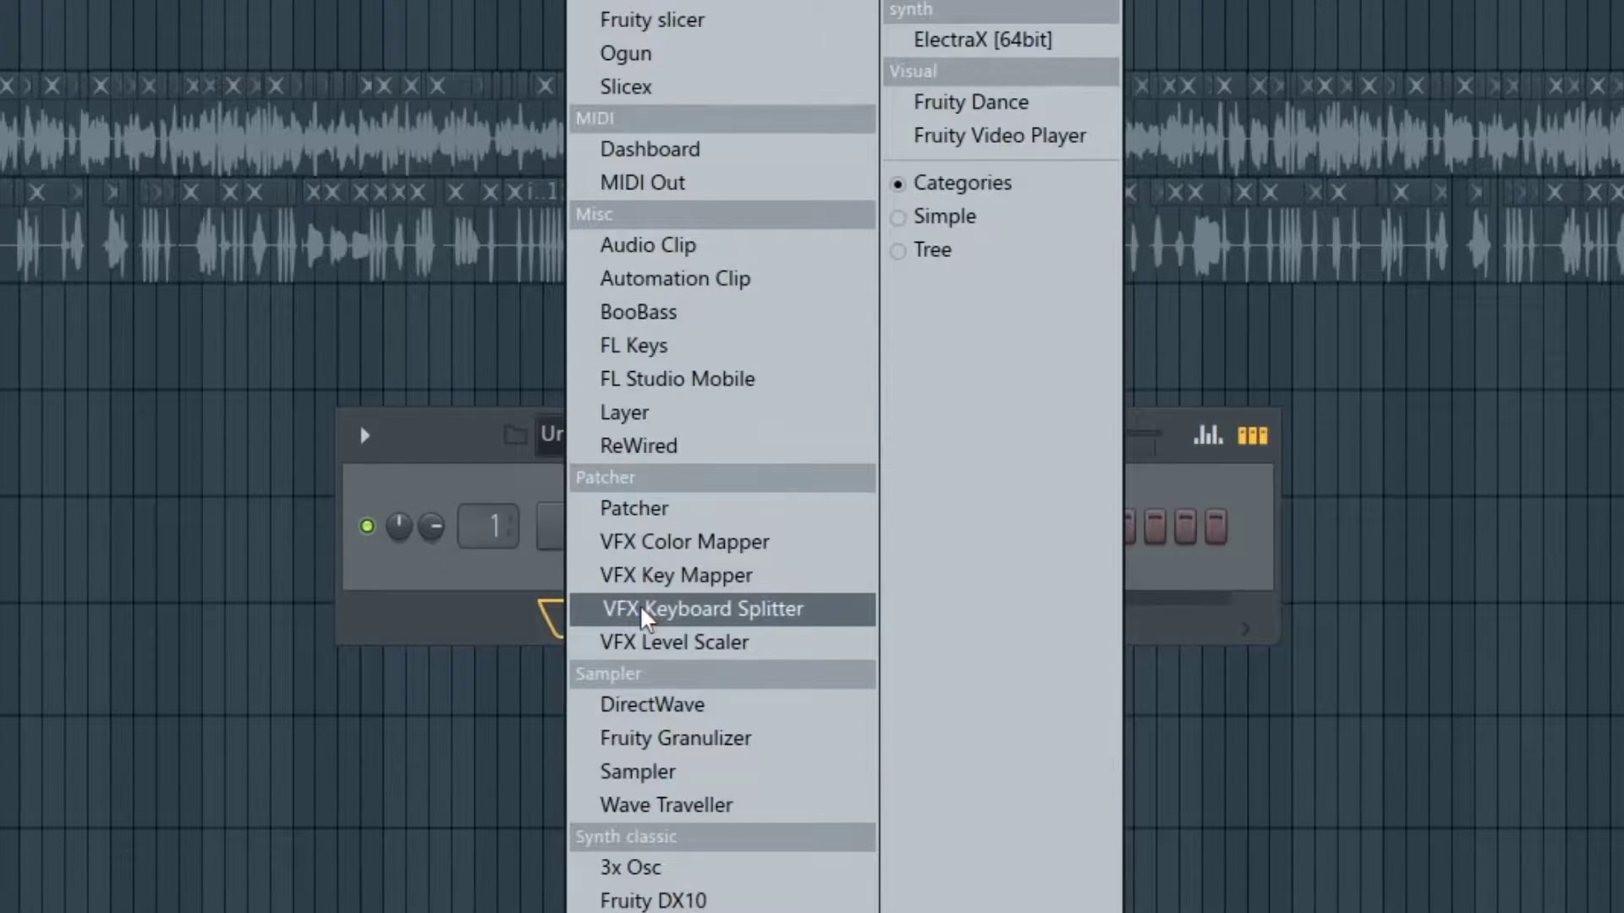
left_click(643, 345)
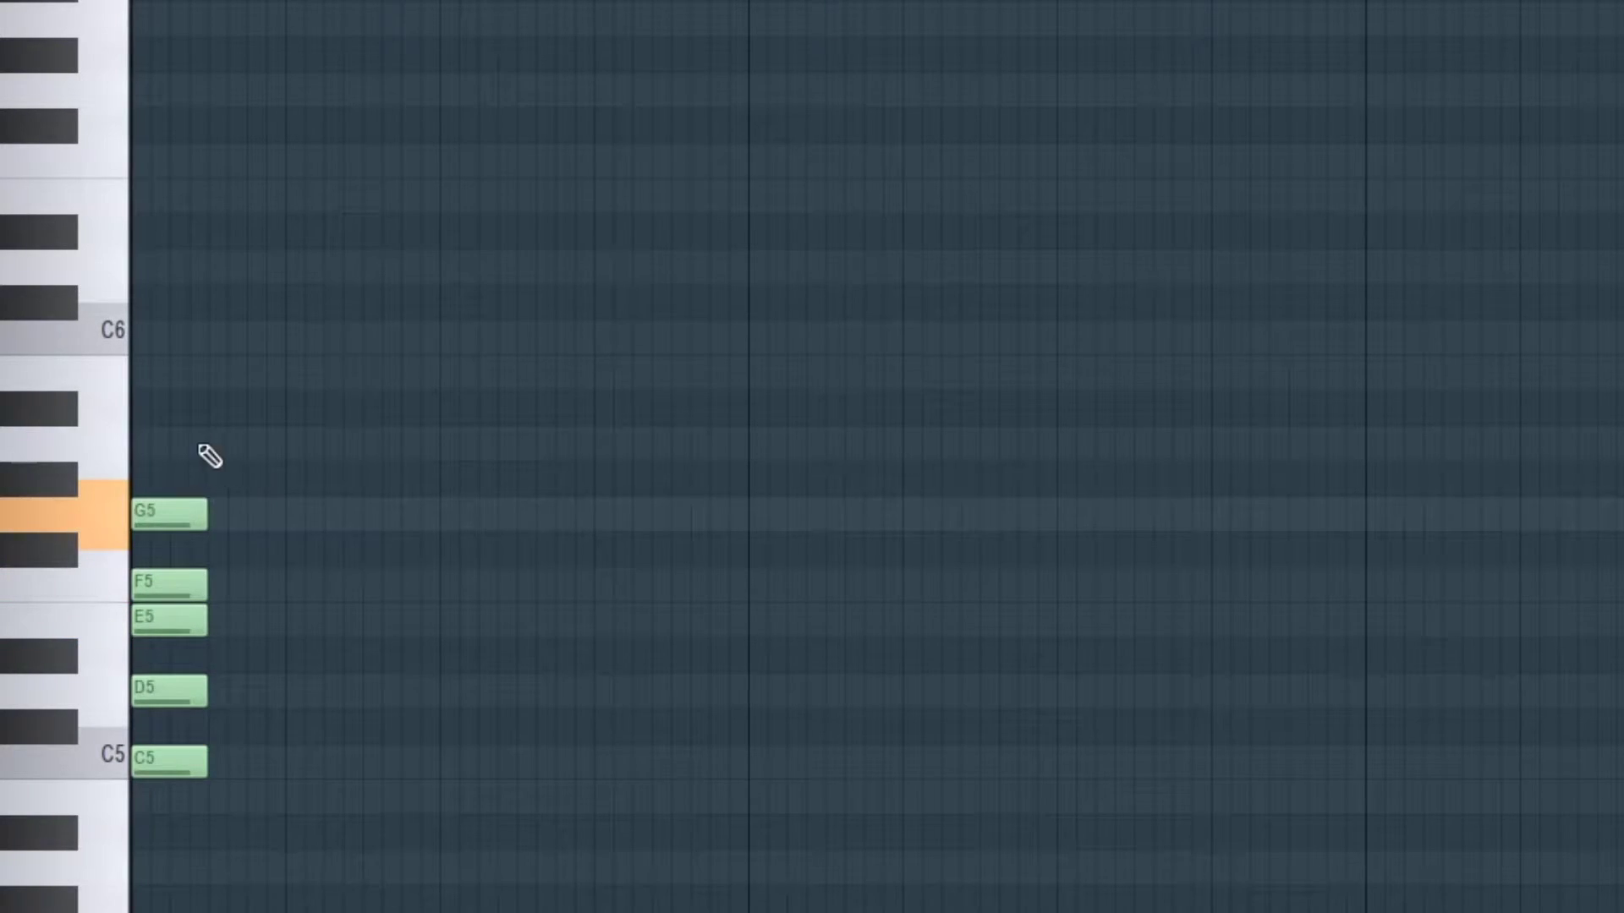
Add an A5 note above G5, then marquee-select notes in the FL Keys stack to check them.
left_click(169, 444)
key("c")
left_click_drag(163, 810, 164, 473)
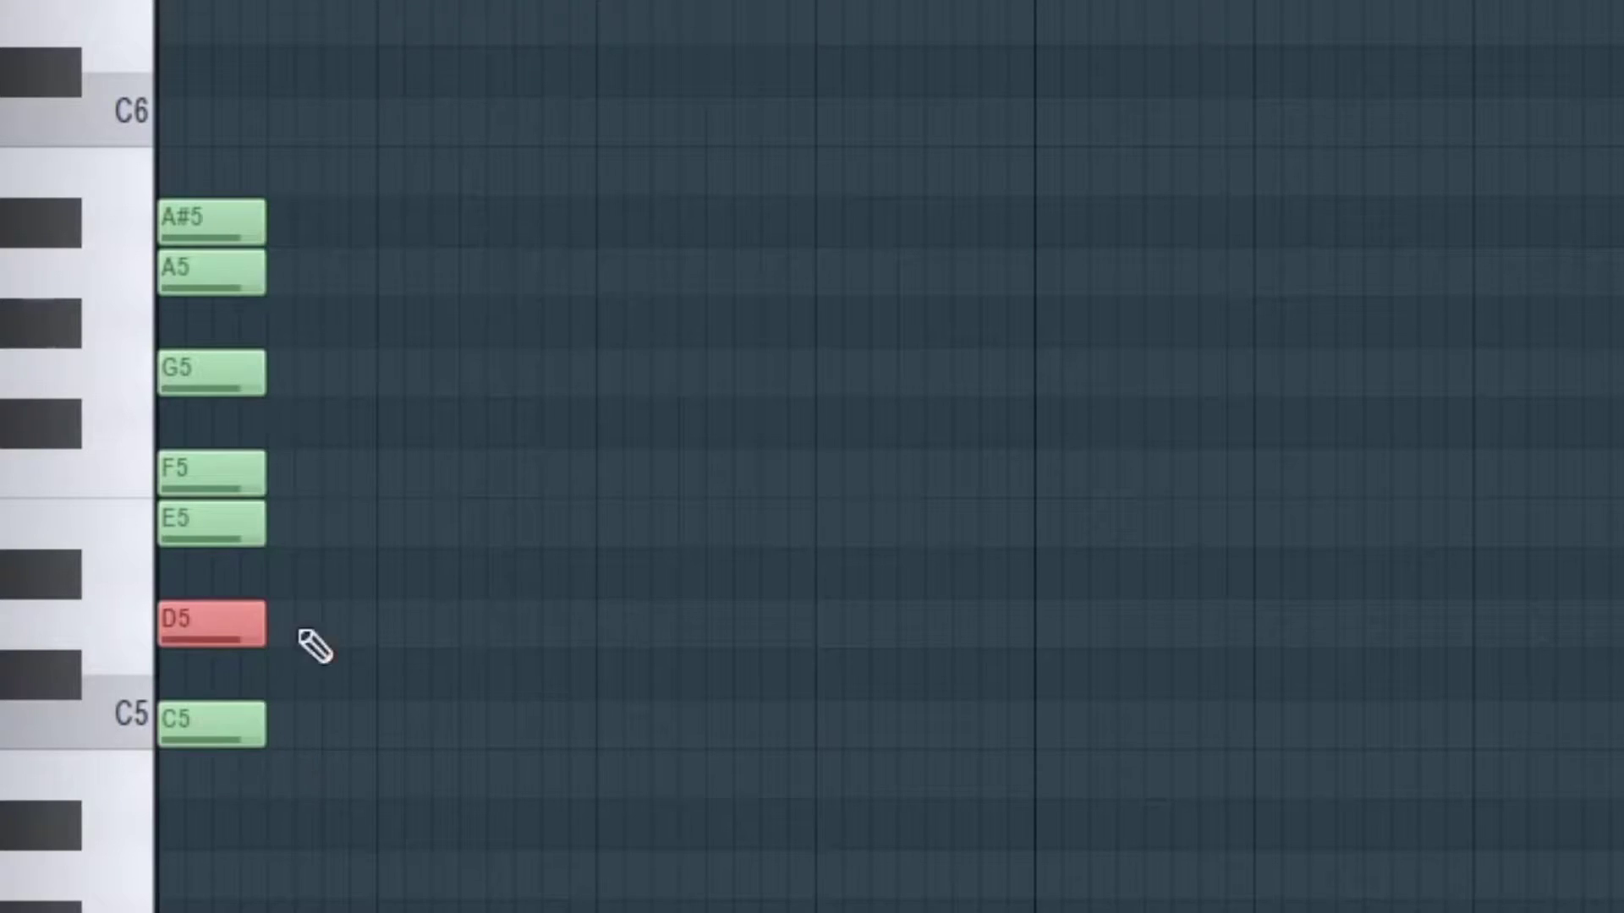
left_click_drag(207, 305, 356, 348)
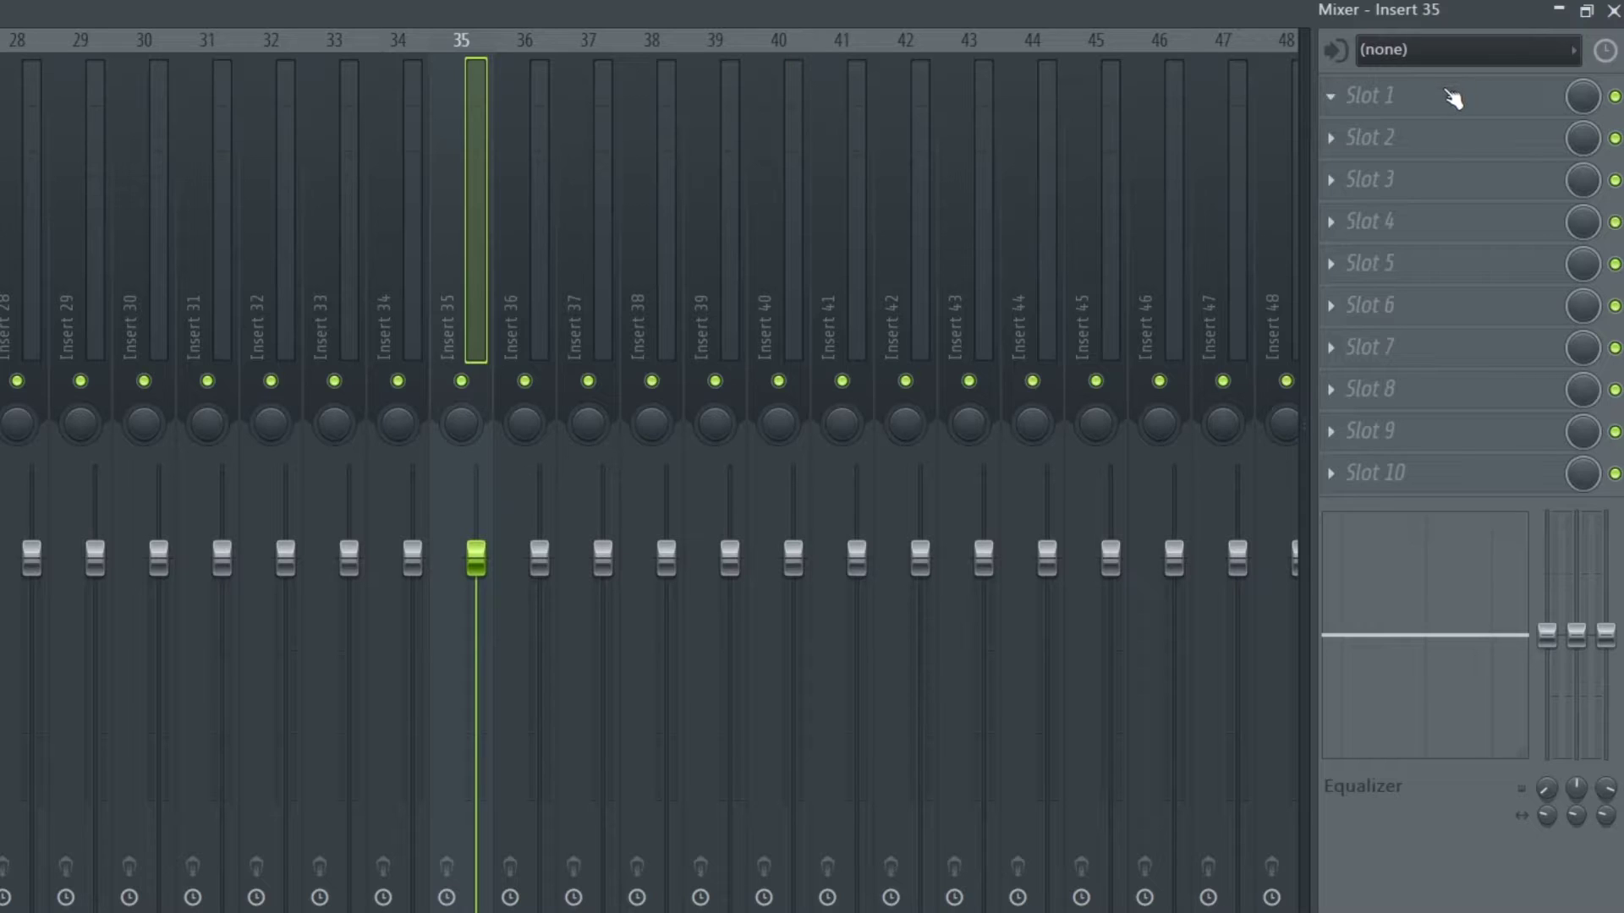
Load Waves Tune Real-Time Mono into the first effect slot of mixer insert 35.
left_click(1448, 97)
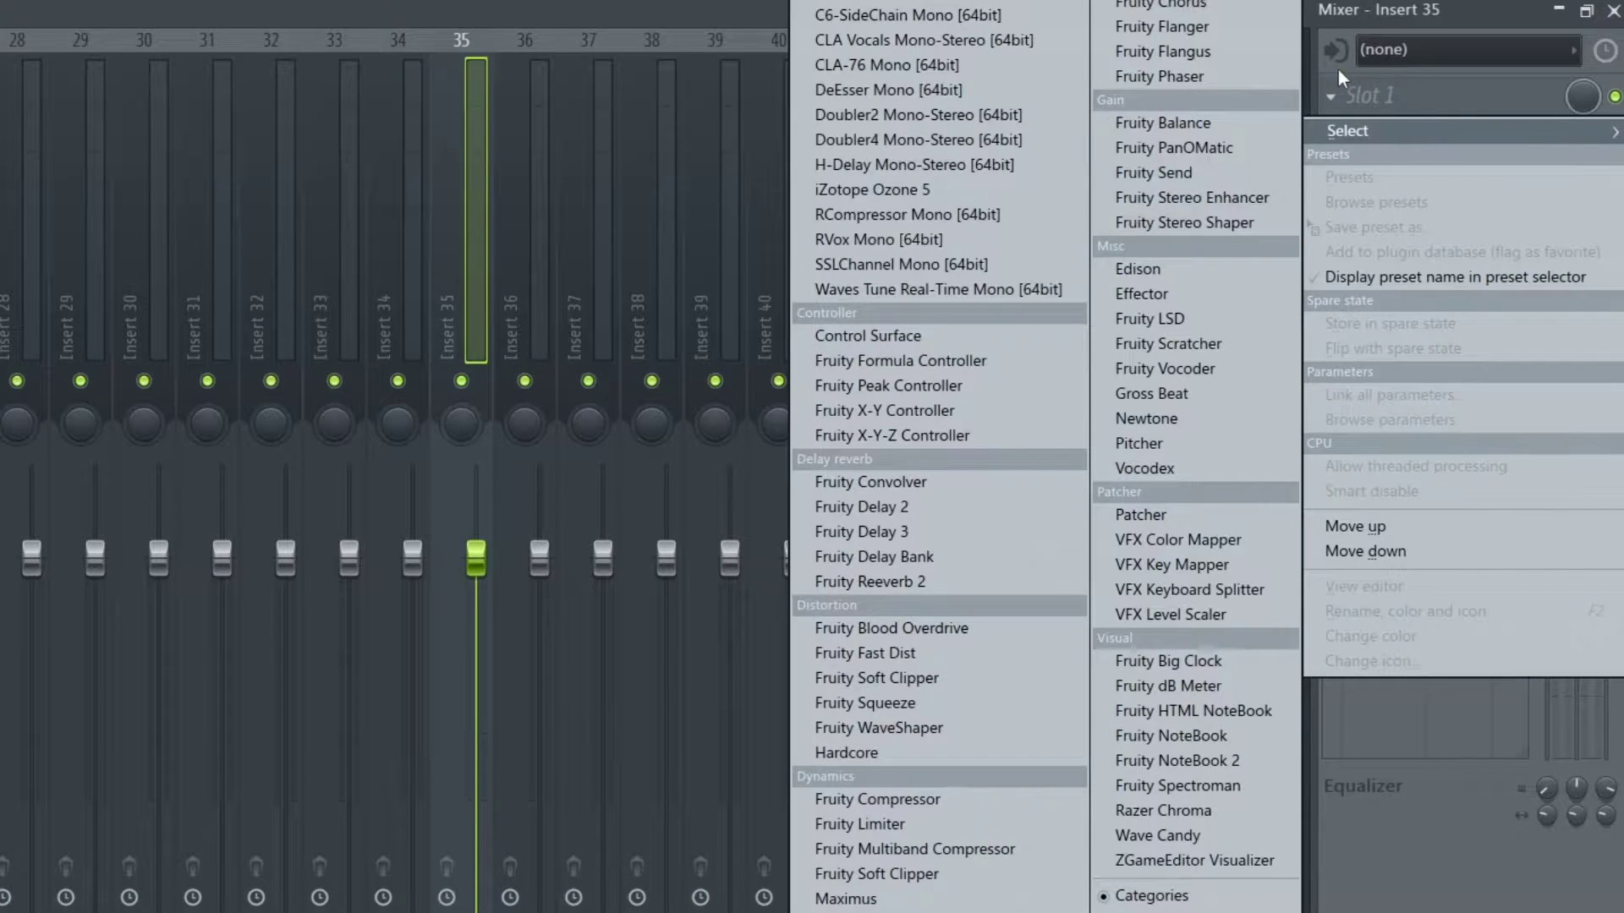
left_click(934, 290)
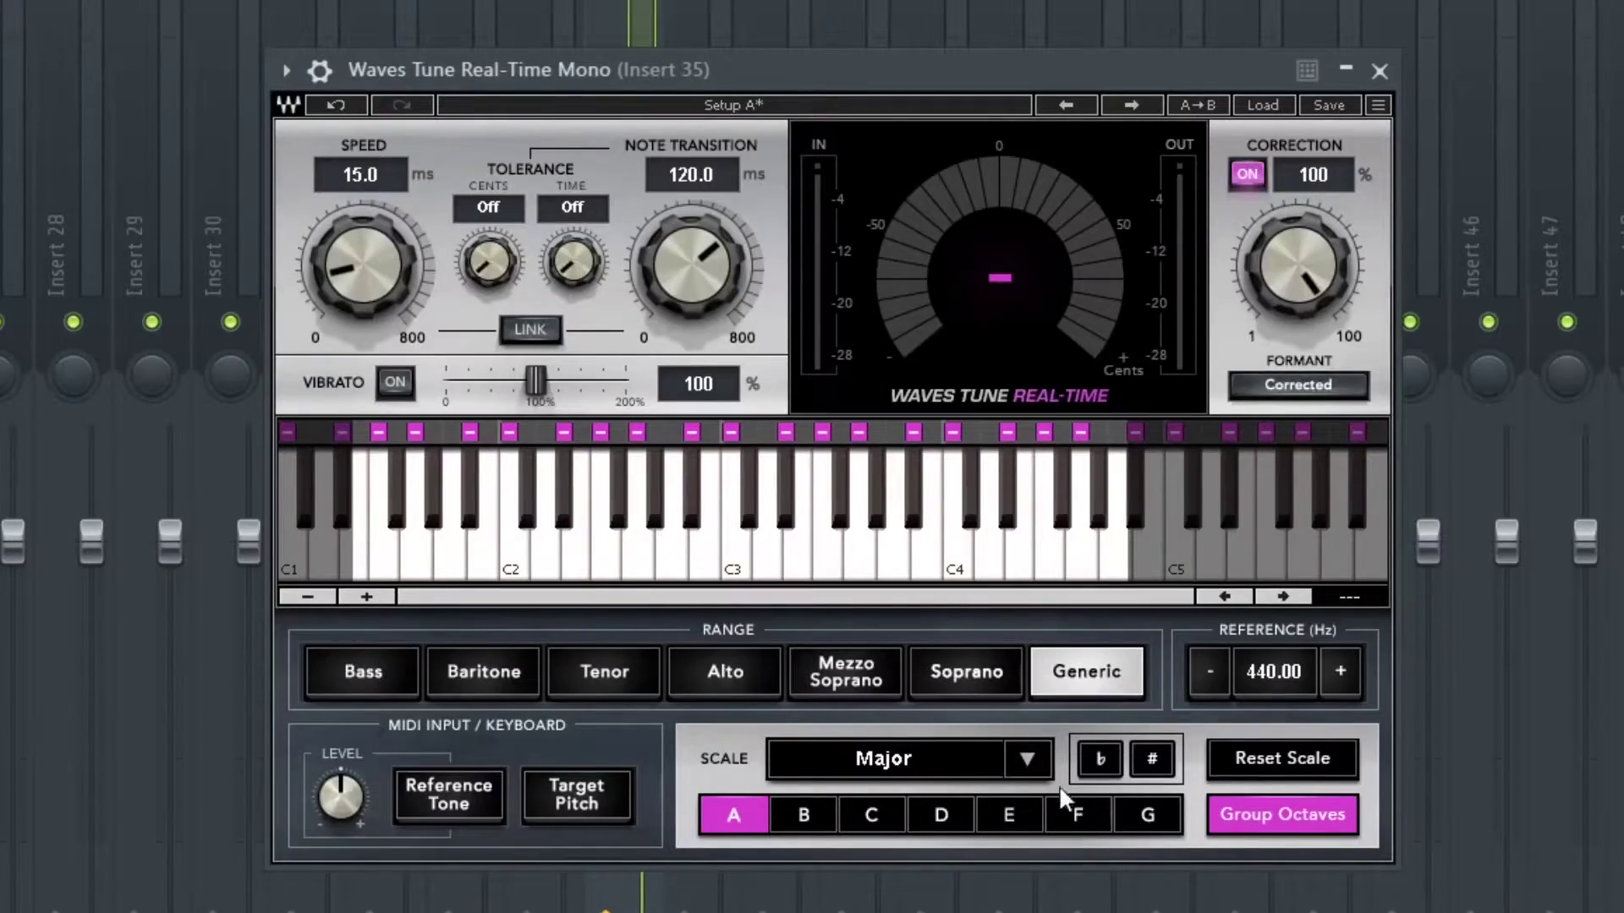
Browse the Waves Tune correction scales, then reopen the FL Keys piano roll from the Channel rack.
left_click(1032, 761)
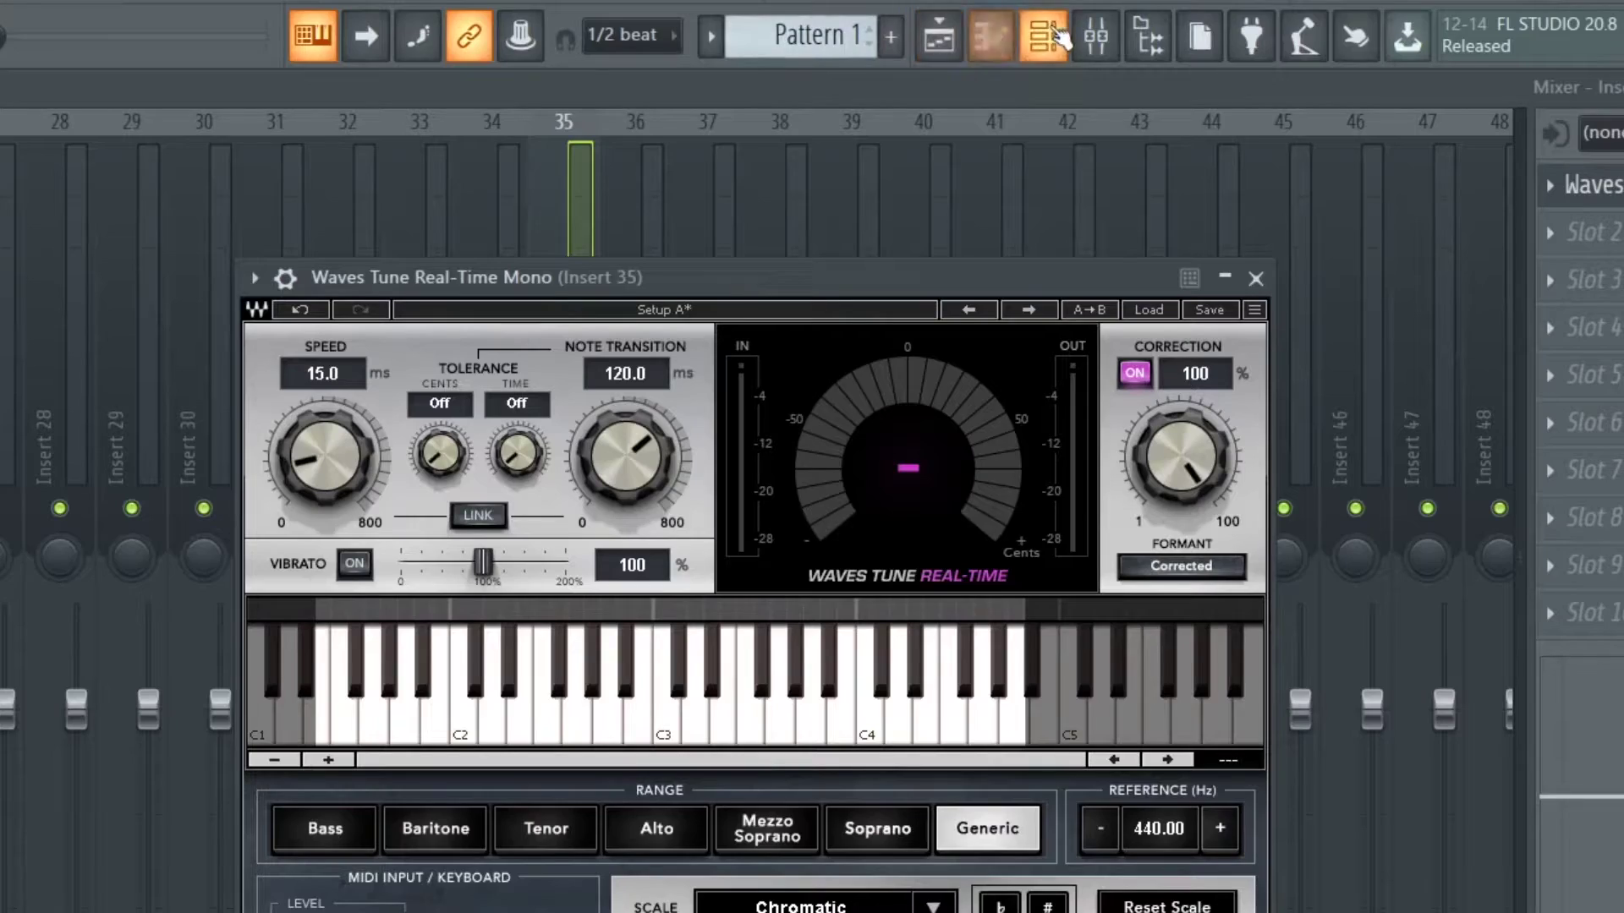
key("F6")
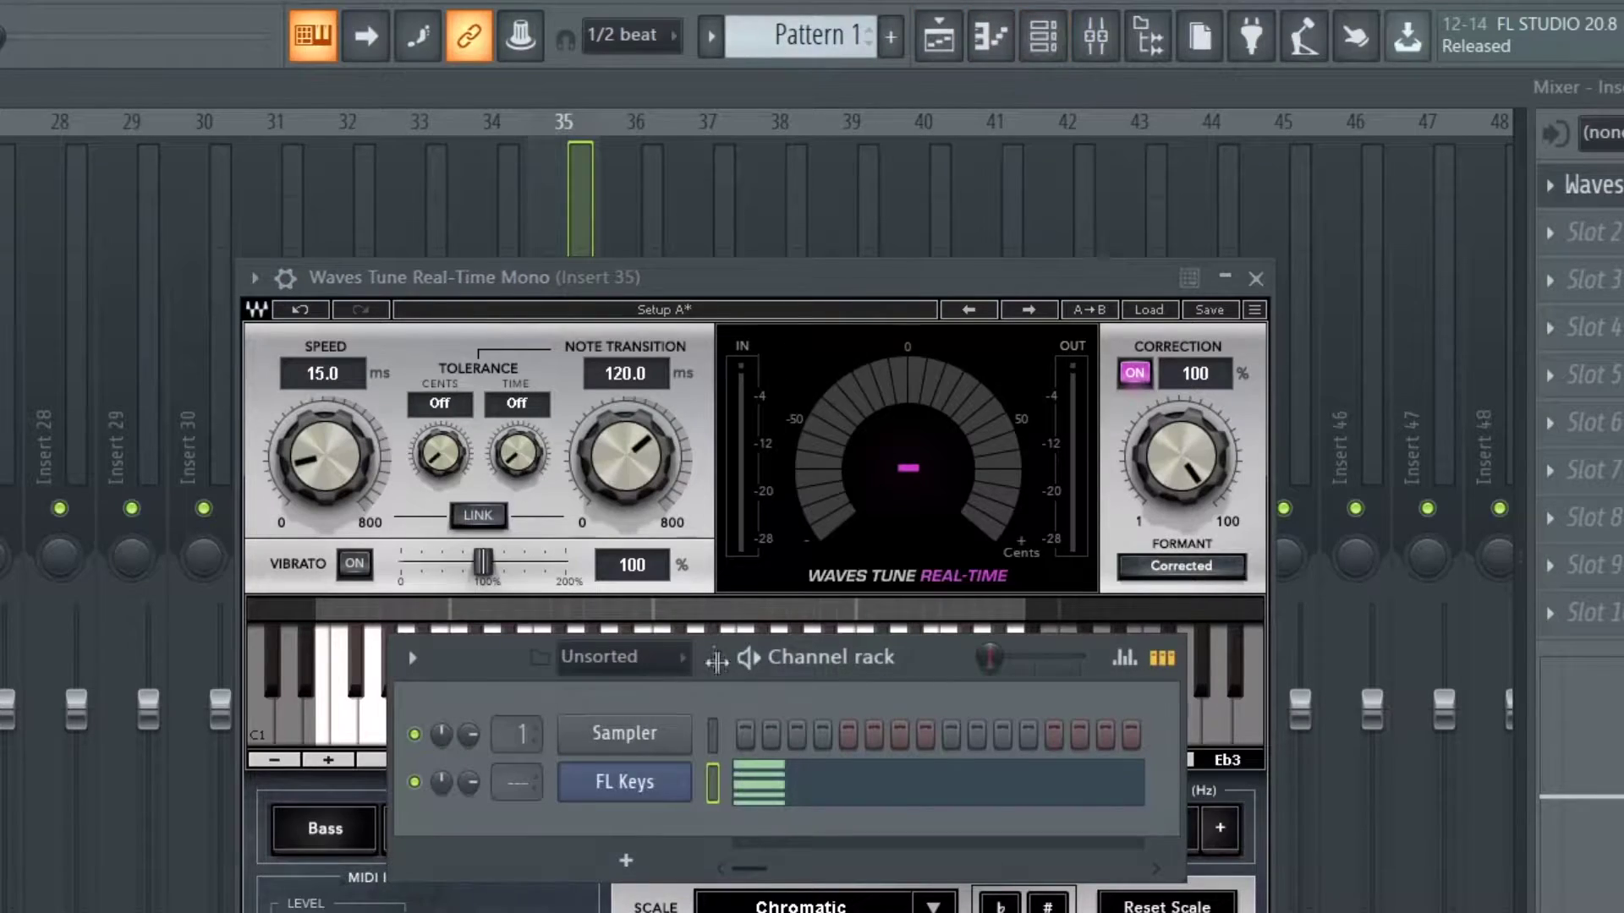
left_click(785, 775)
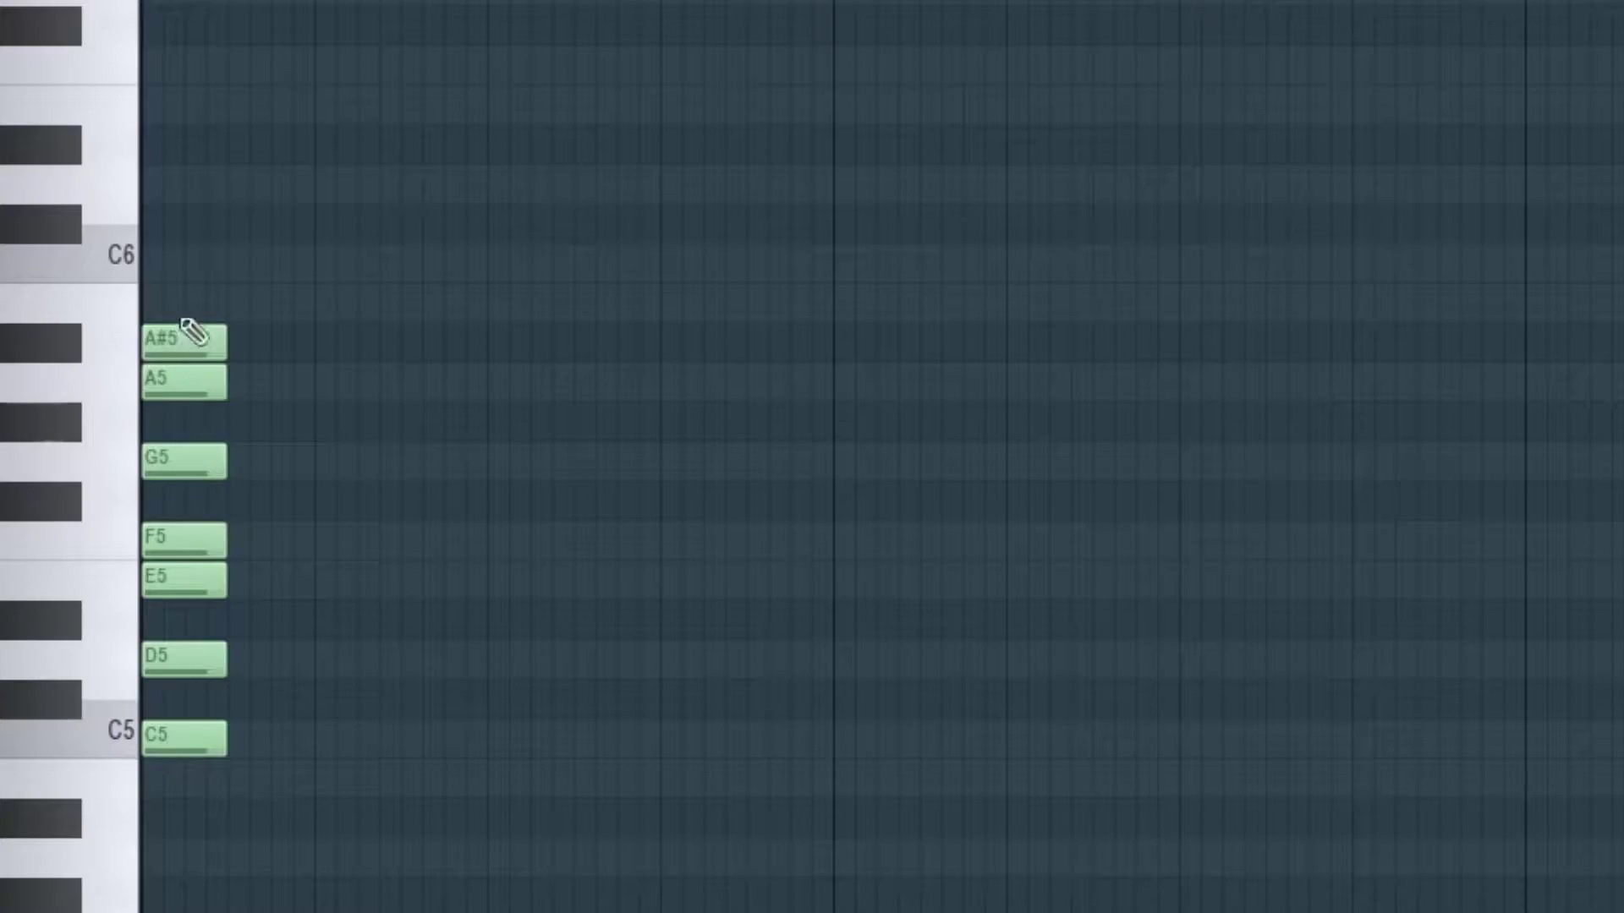
Select the C5–A#5 note stack and stamp a Major scale beside it.
left_click_drag(186, 286, 216, 649)
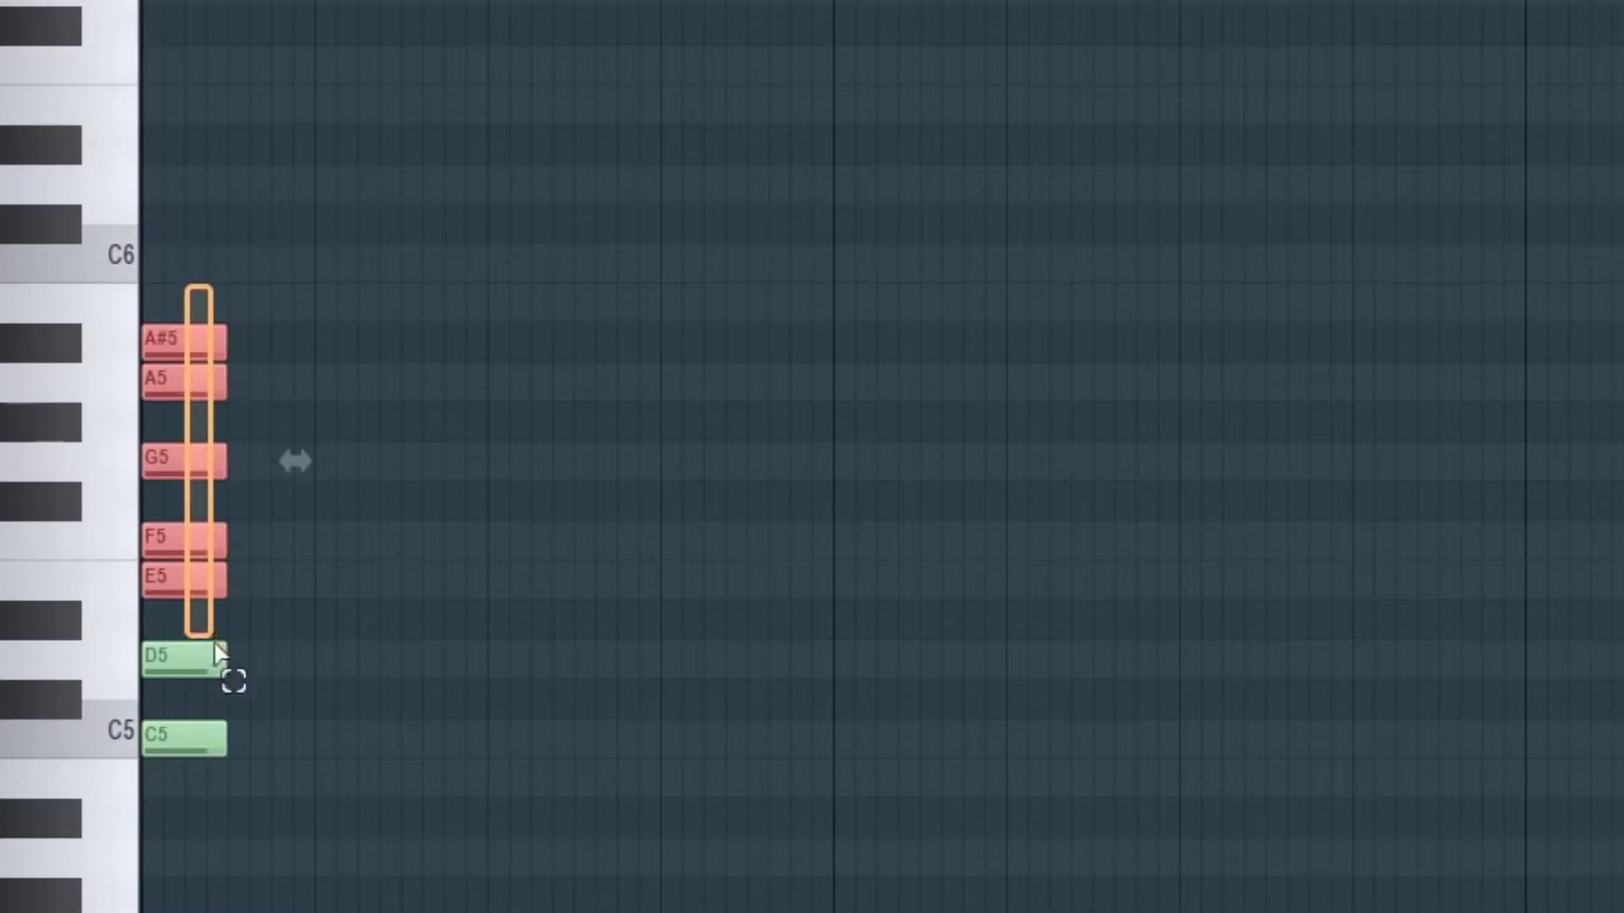
left_click_drag(216, 835, 215, 837)
left_click(152, 31)
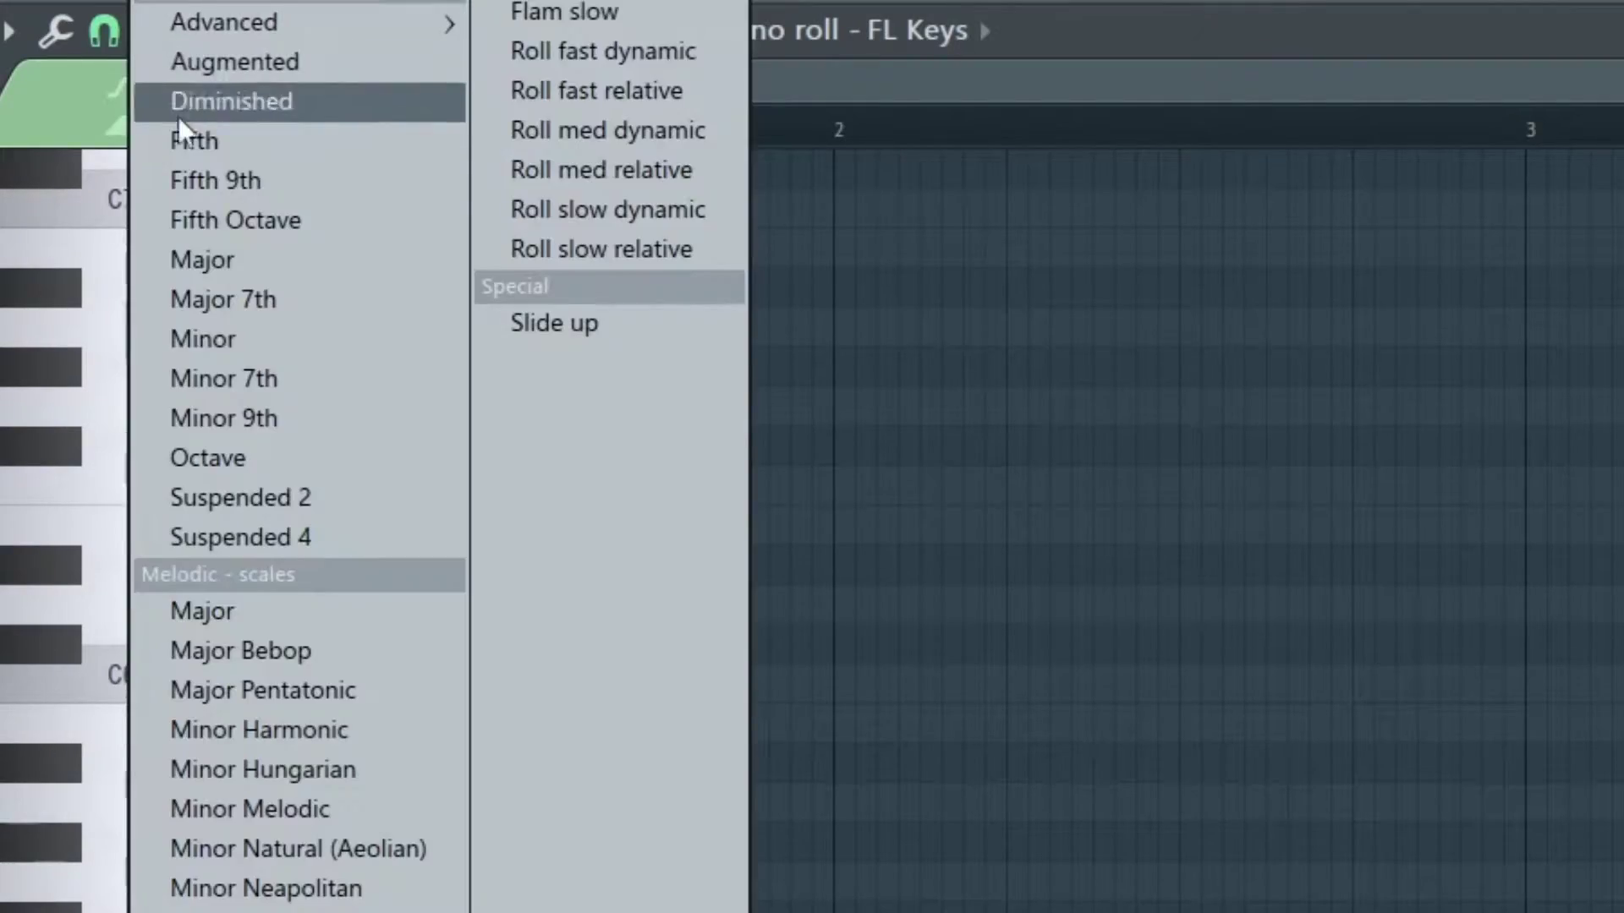
left_click(203, 188)
left_click(385, 695)
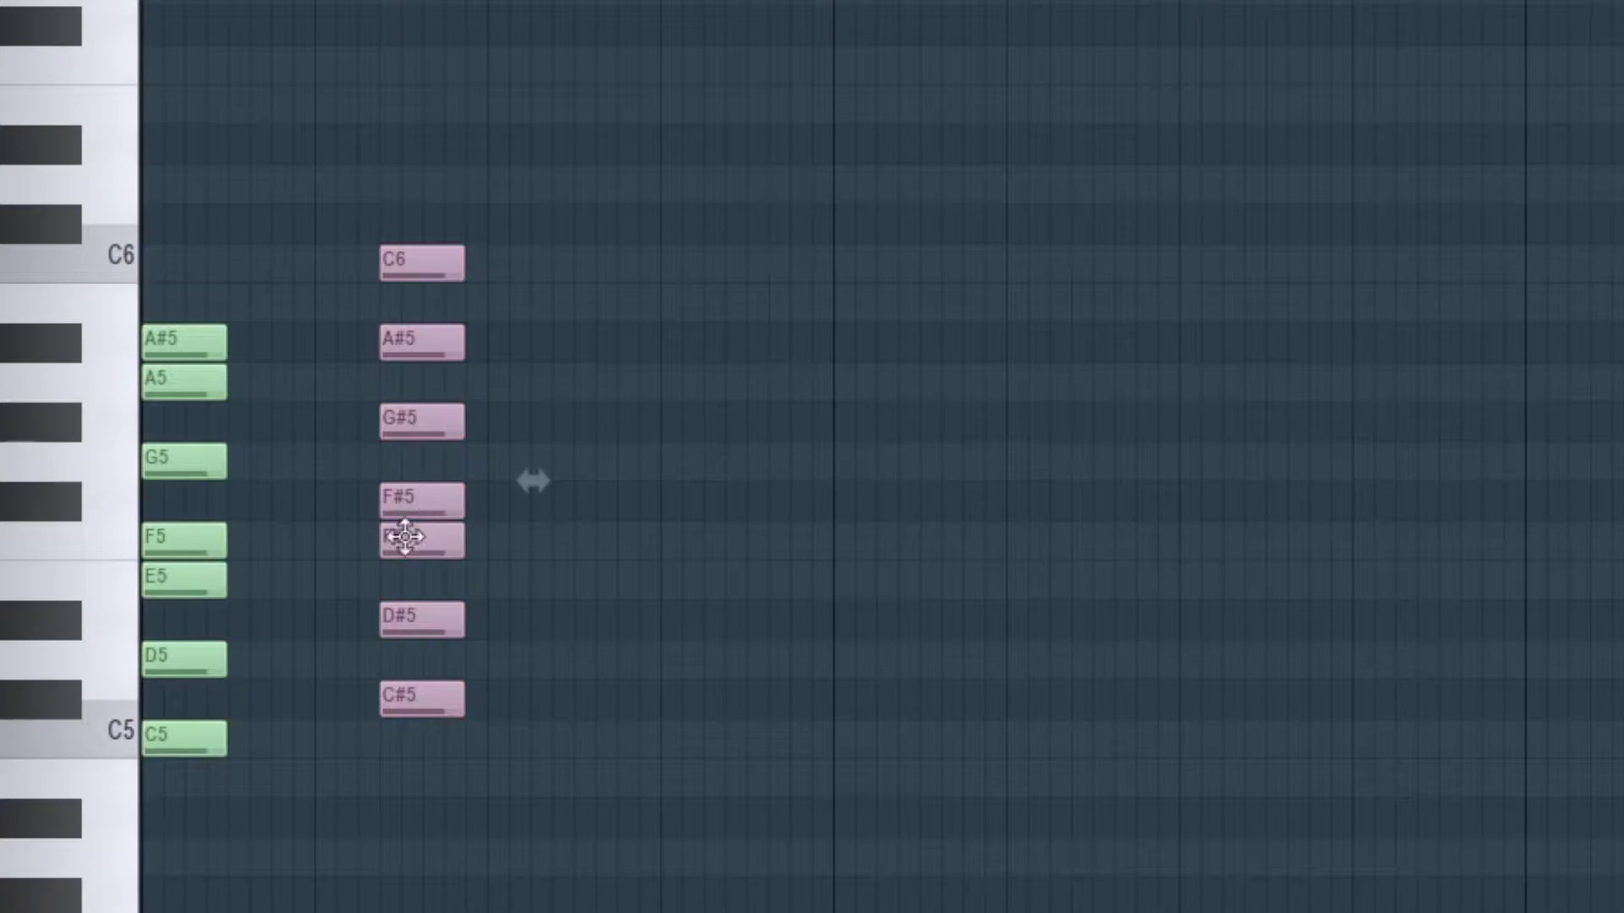
Shift the stamped major scale to run F5, G5, A5, A#5, C6, D6, E6.
left_click_drag(426, 506, 445, 550)
left_click_drag(246, 596, 253, 703)
left_click_drag(391, 167, 513, 888)
left_click_drag(441, 529, 268, 354)
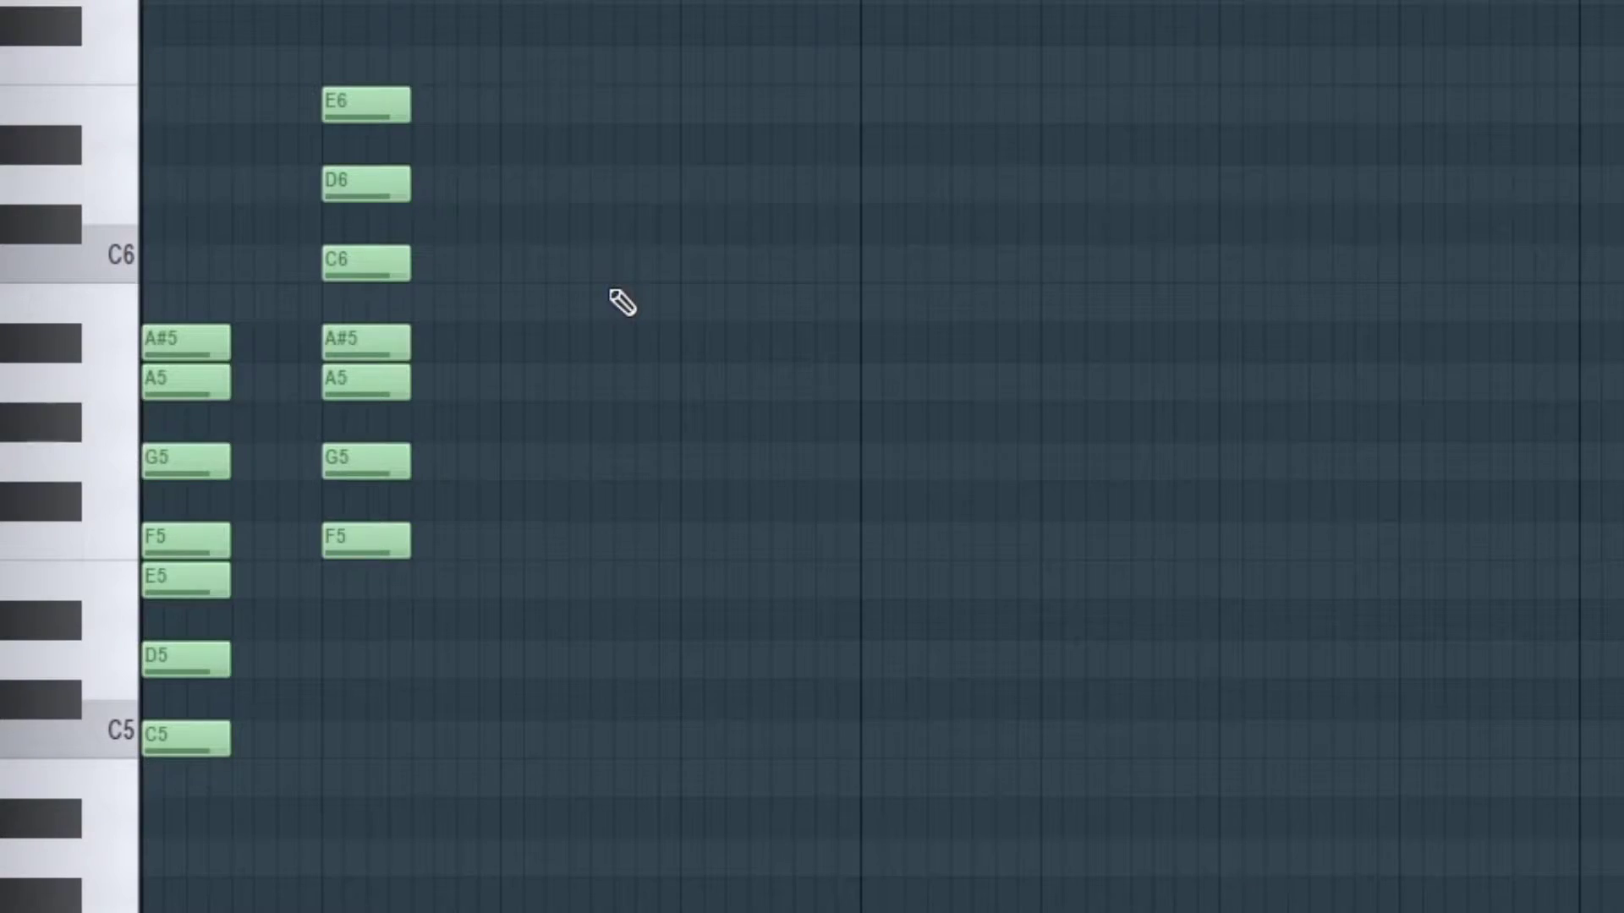
left_click(153, 31)
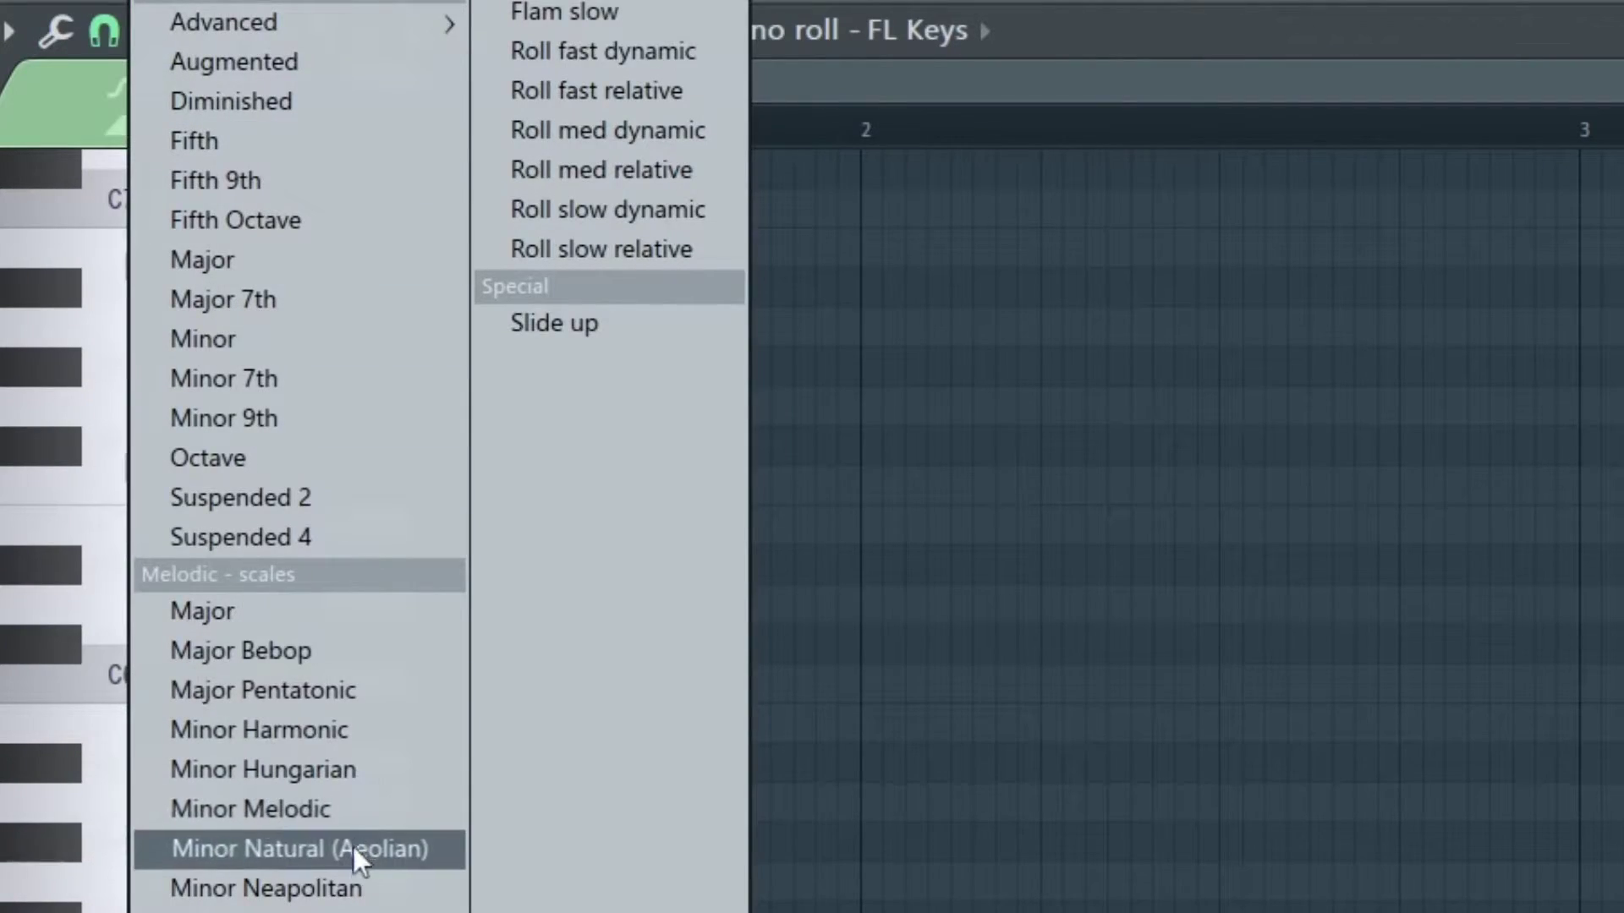
left_click(353, 848)
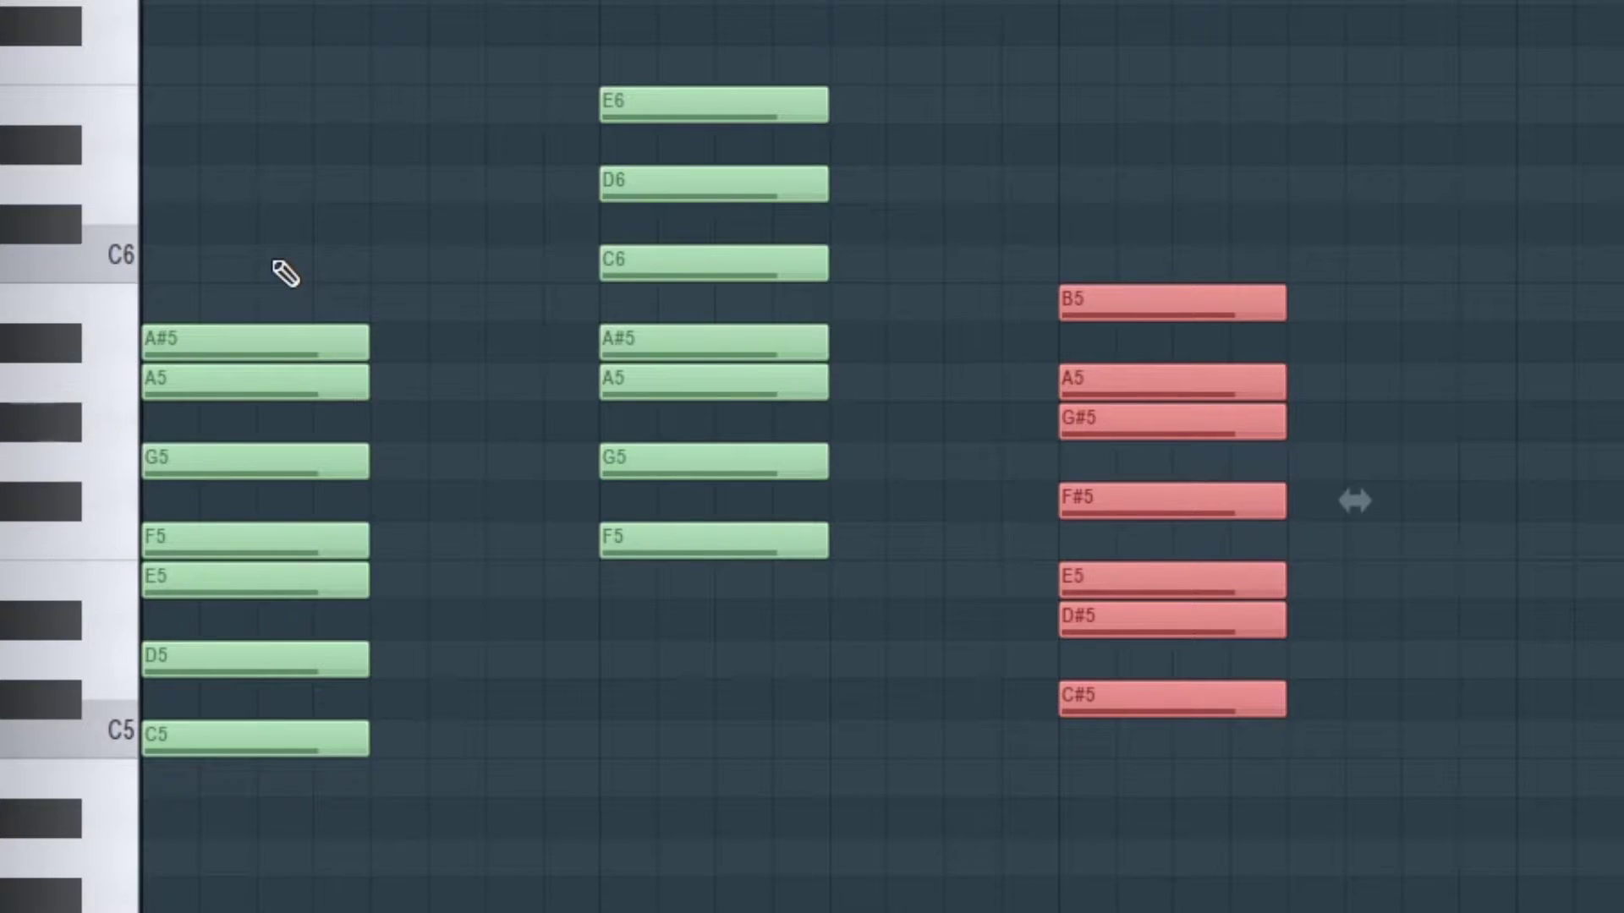
left_click_drag(1162, 206, 1189, 891)
left_click_drag(258, 247, 291, 834)
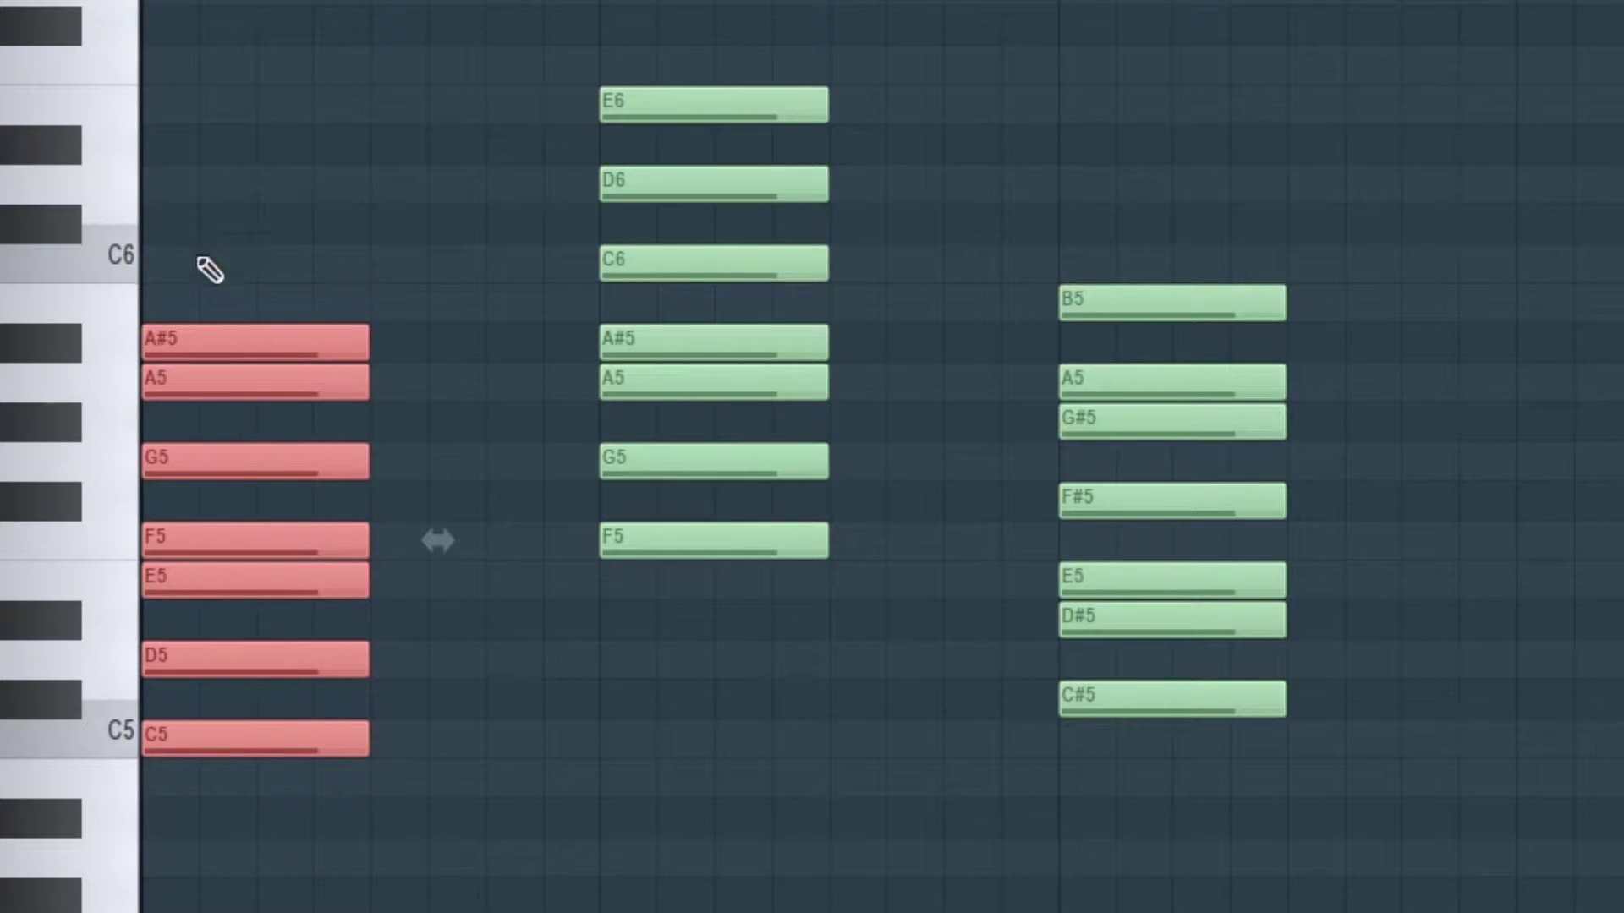
left_click_drag(181, 208, 203, 788)
left_click_drag(227, 833, 227, 833)
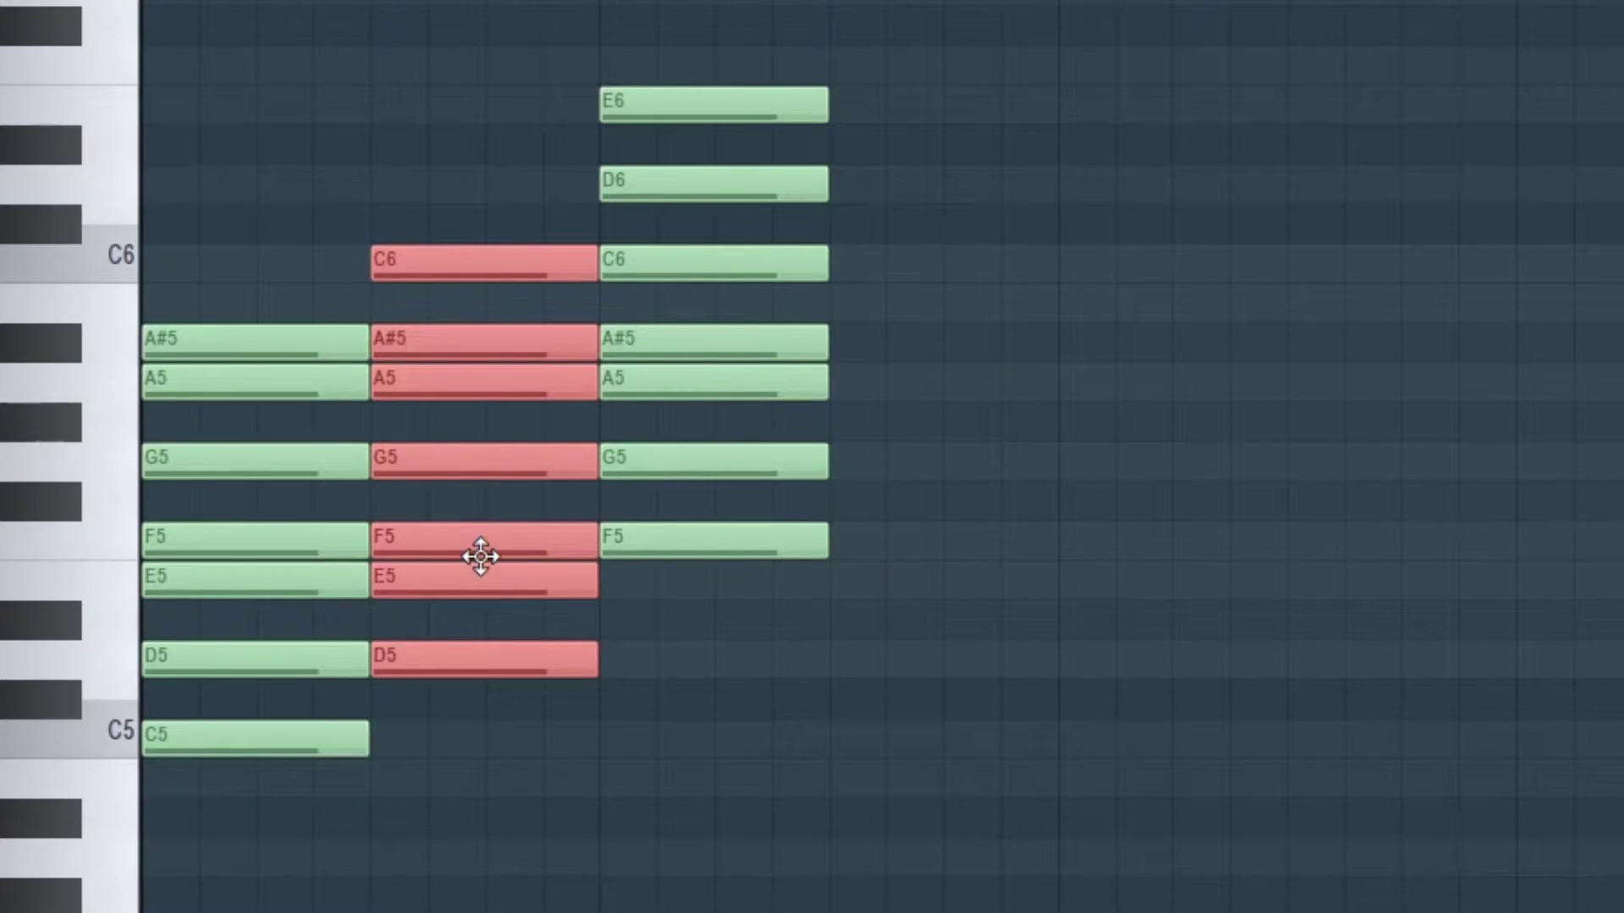
left_click_drag(480, 556, 1167, 596)
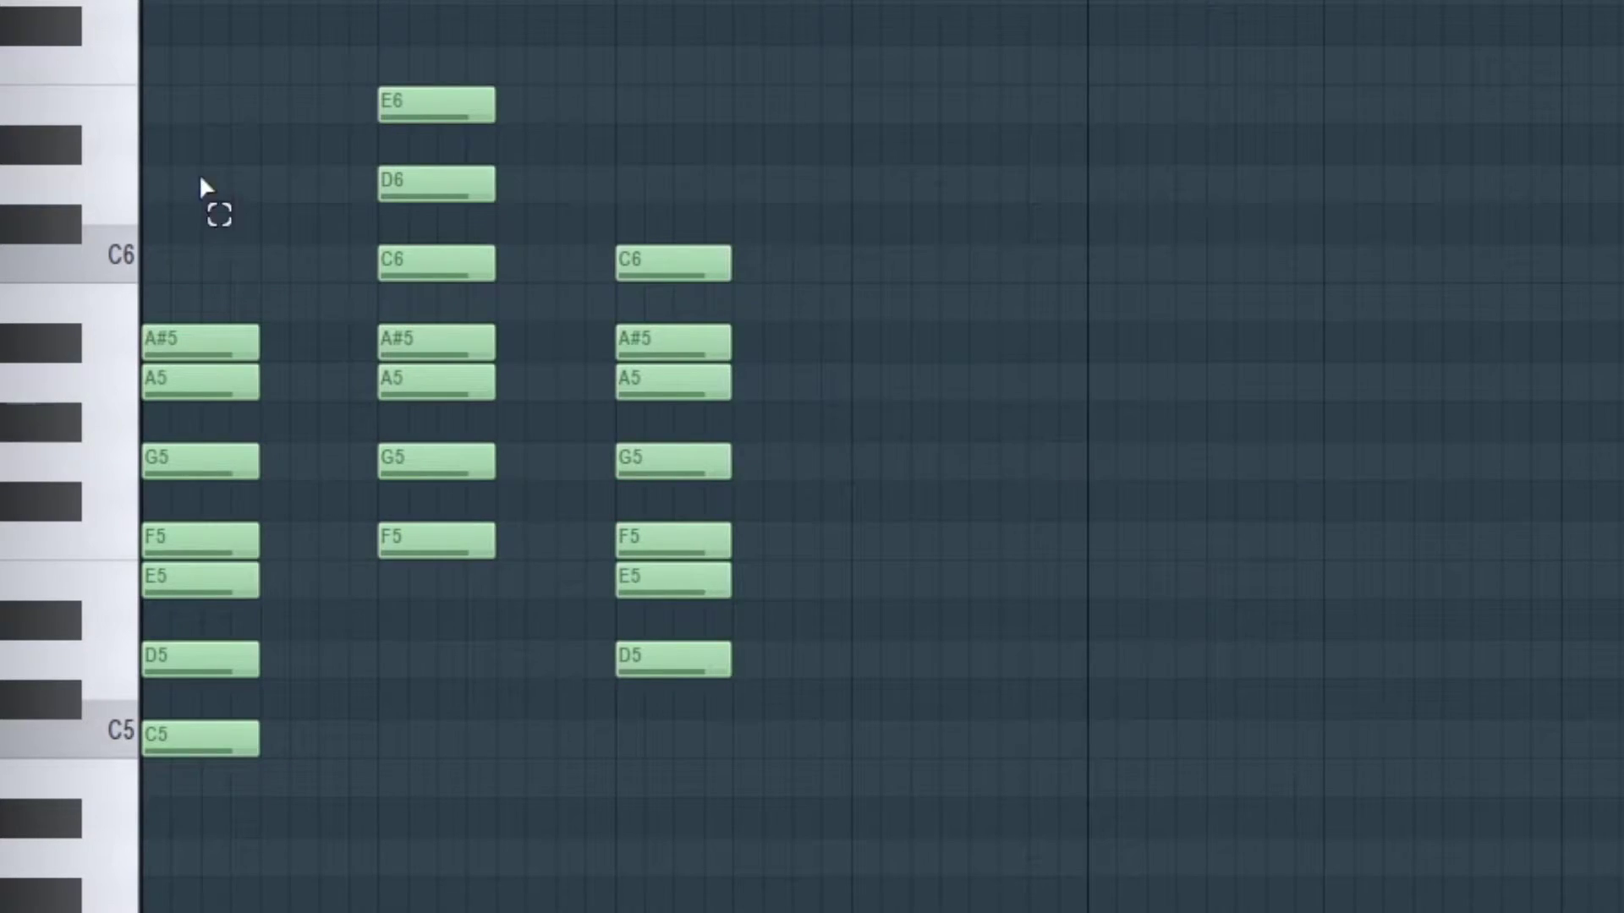
left_click_drag(195, 167, 195, 819)
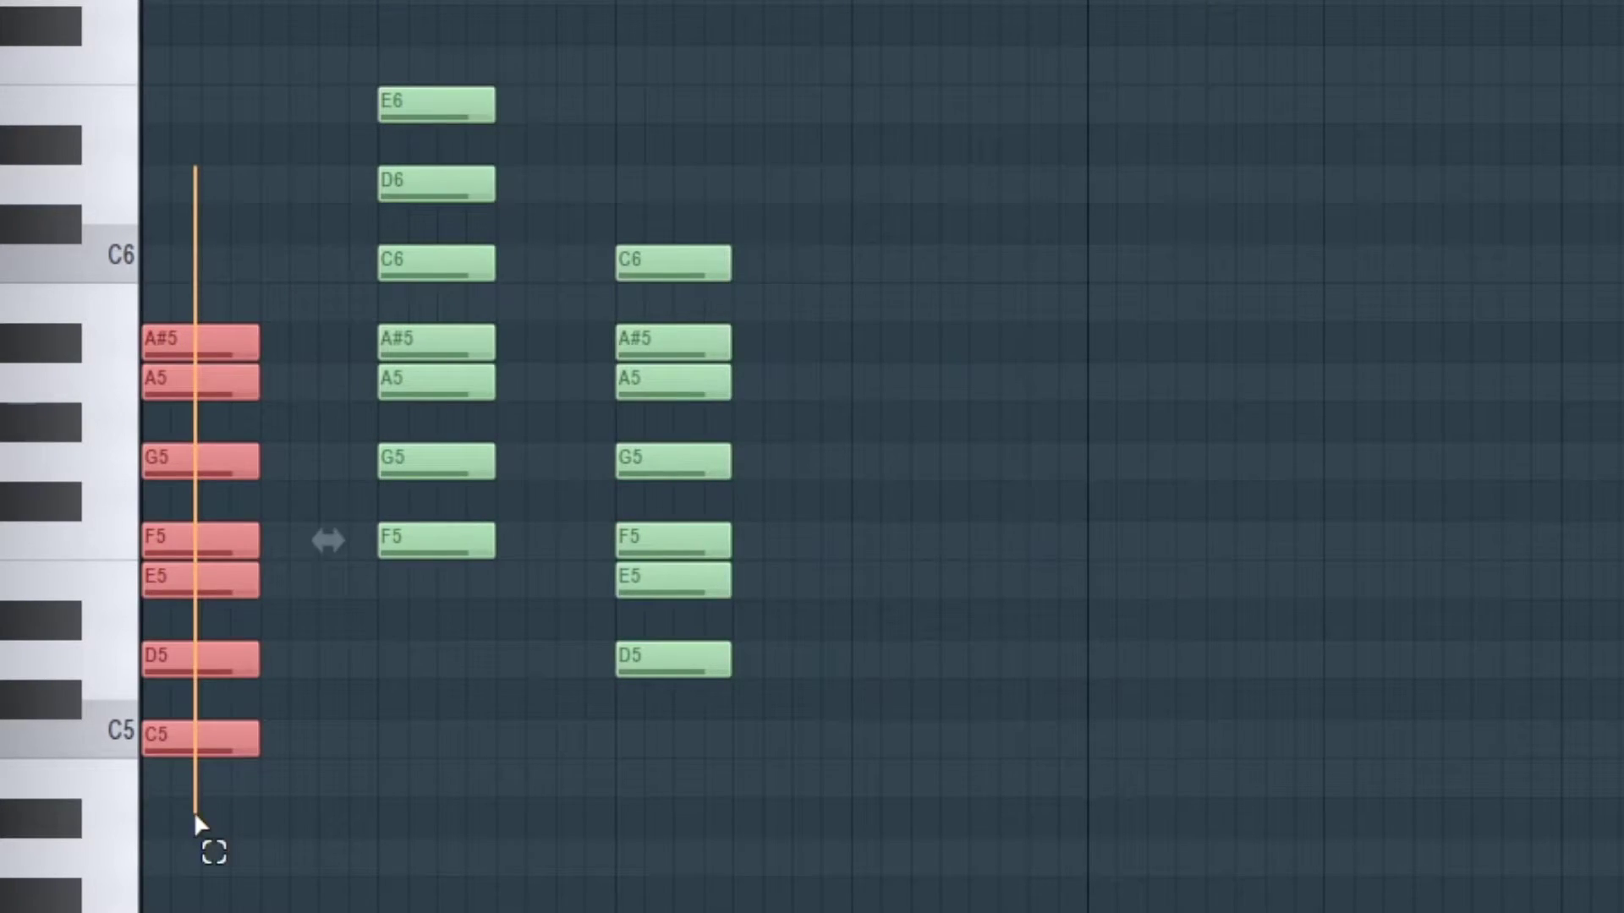
left_click_drag(442, 2, 440, 664)
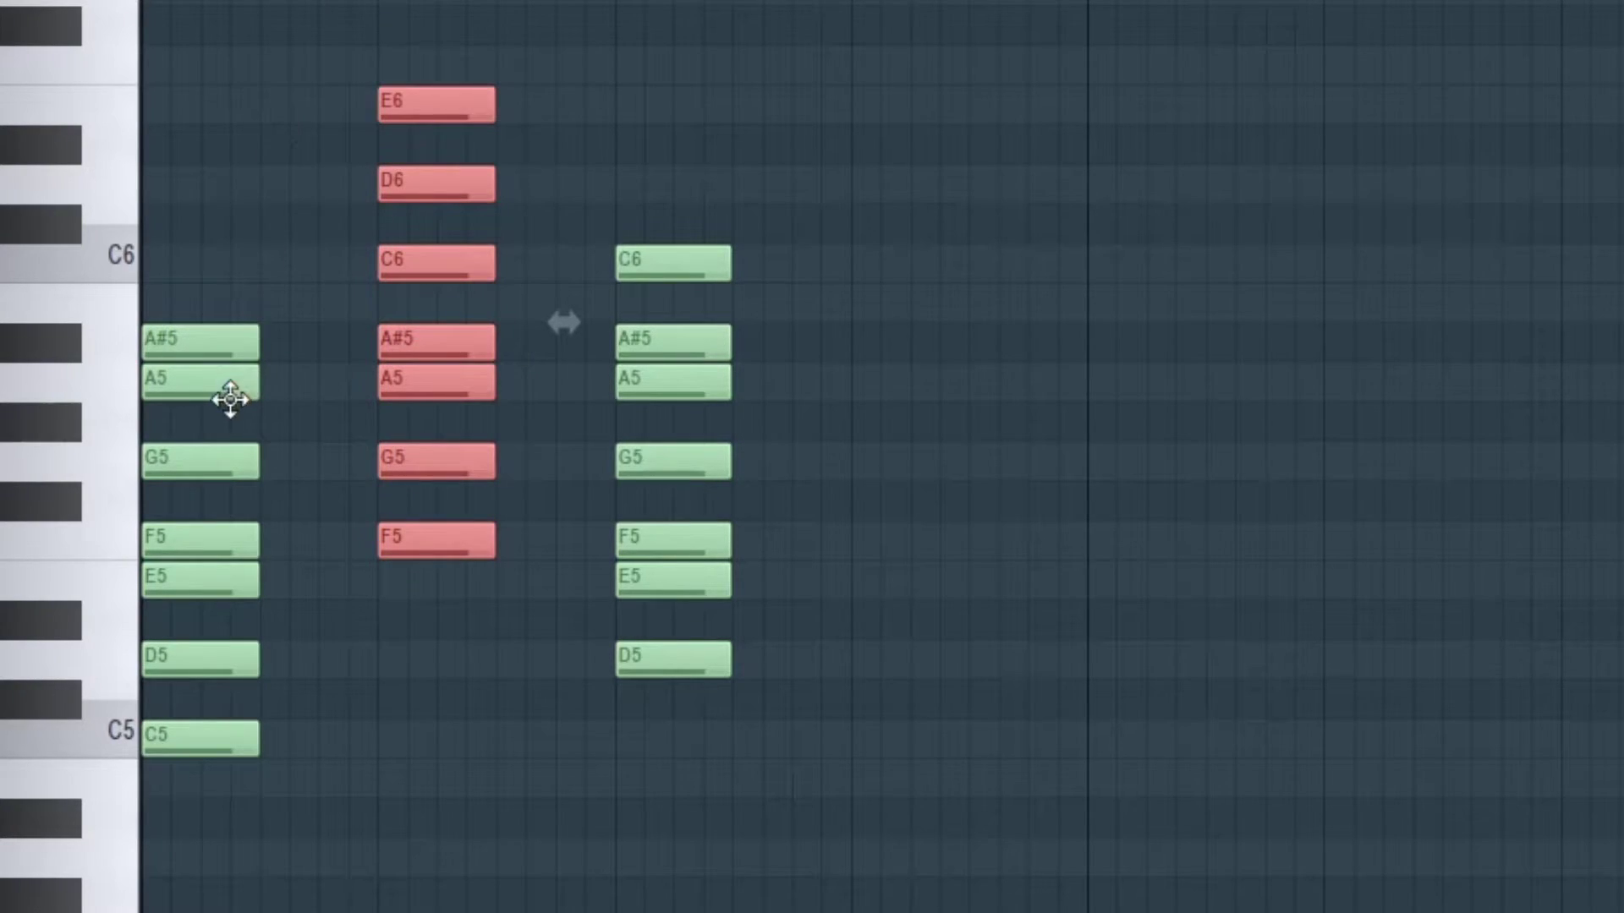
left_click_drag(649, 49, 826, 871)
left_click_drag(203, 168, 205, 863)
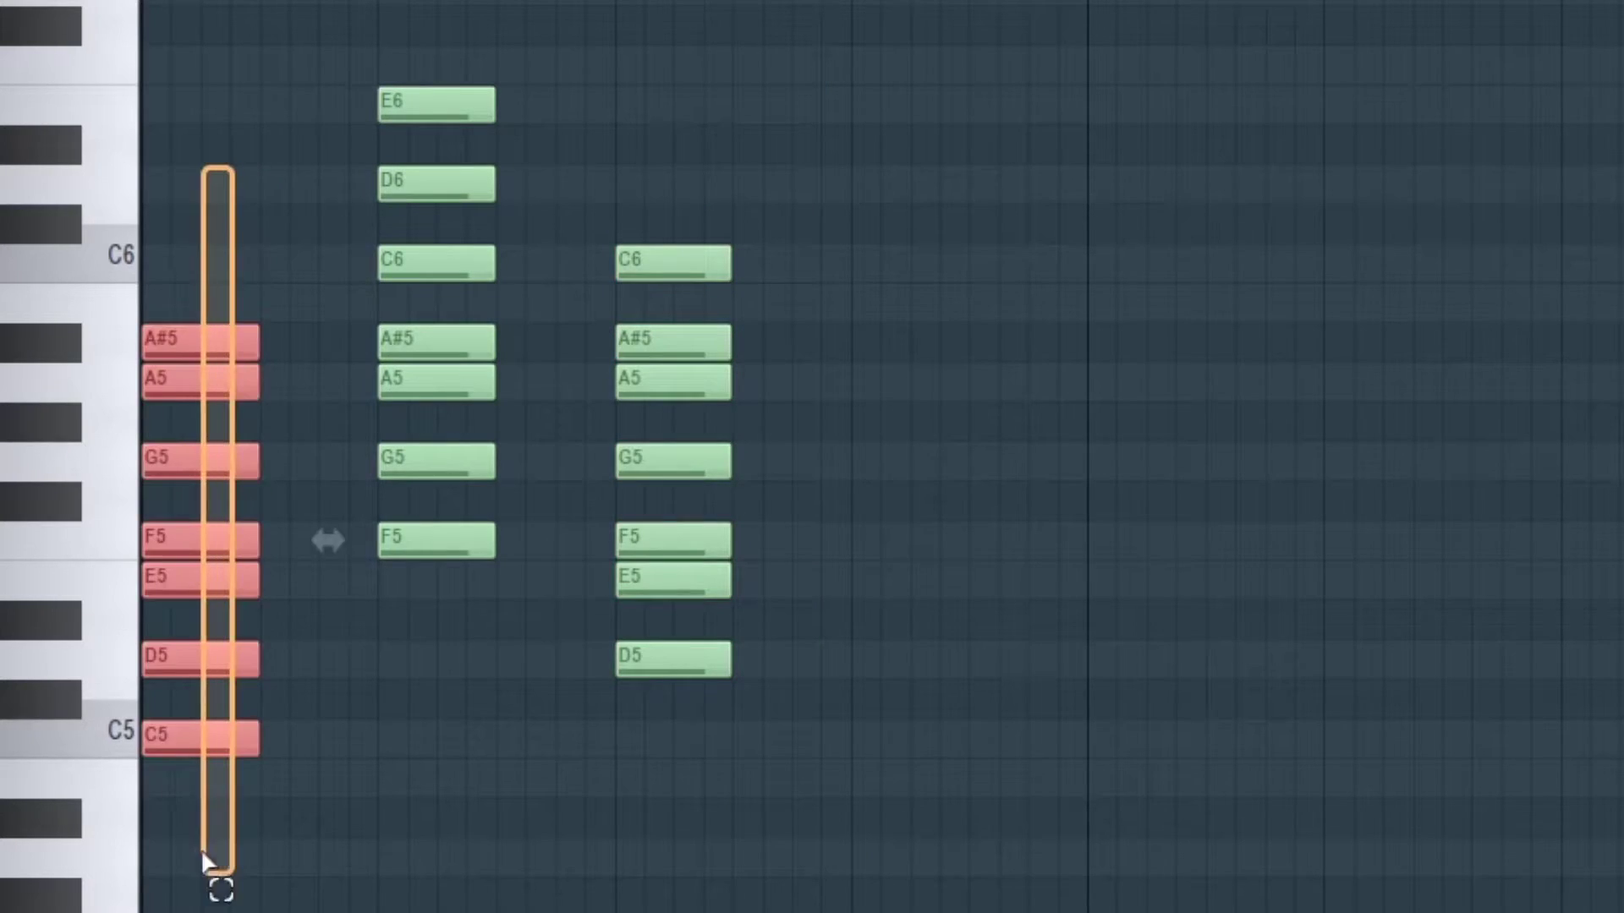
scroll(627, 603, "up", 2)
left_click_drag(666, 59, 701, 181)
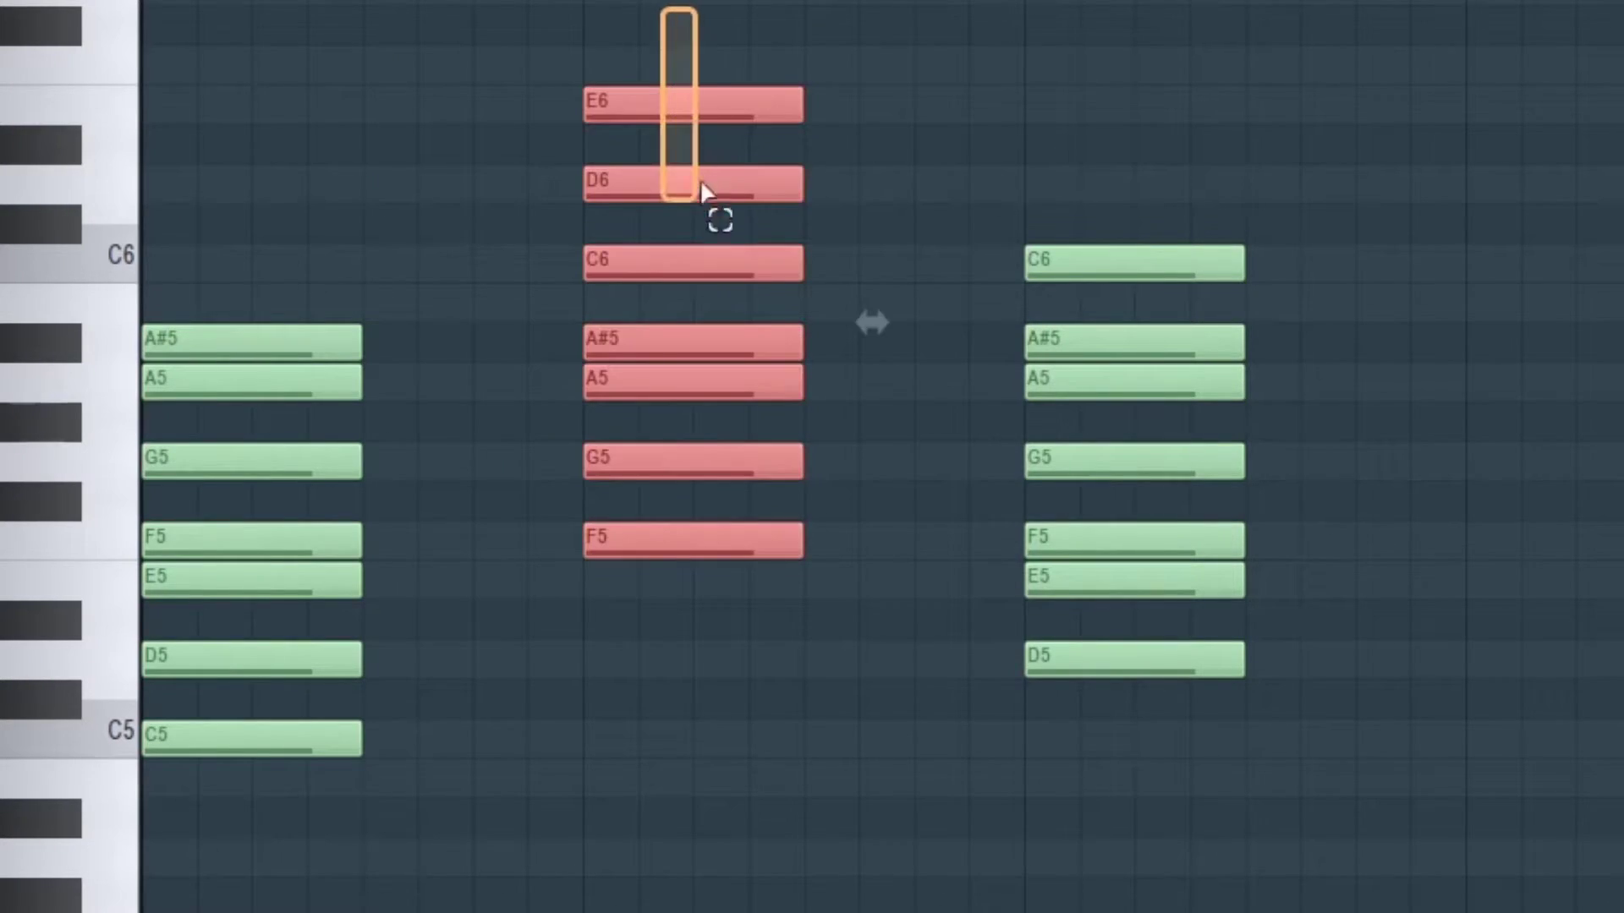
left_click_drag(727, 418, 765, 590)
left_click_drag(785, 661, 787, 664)
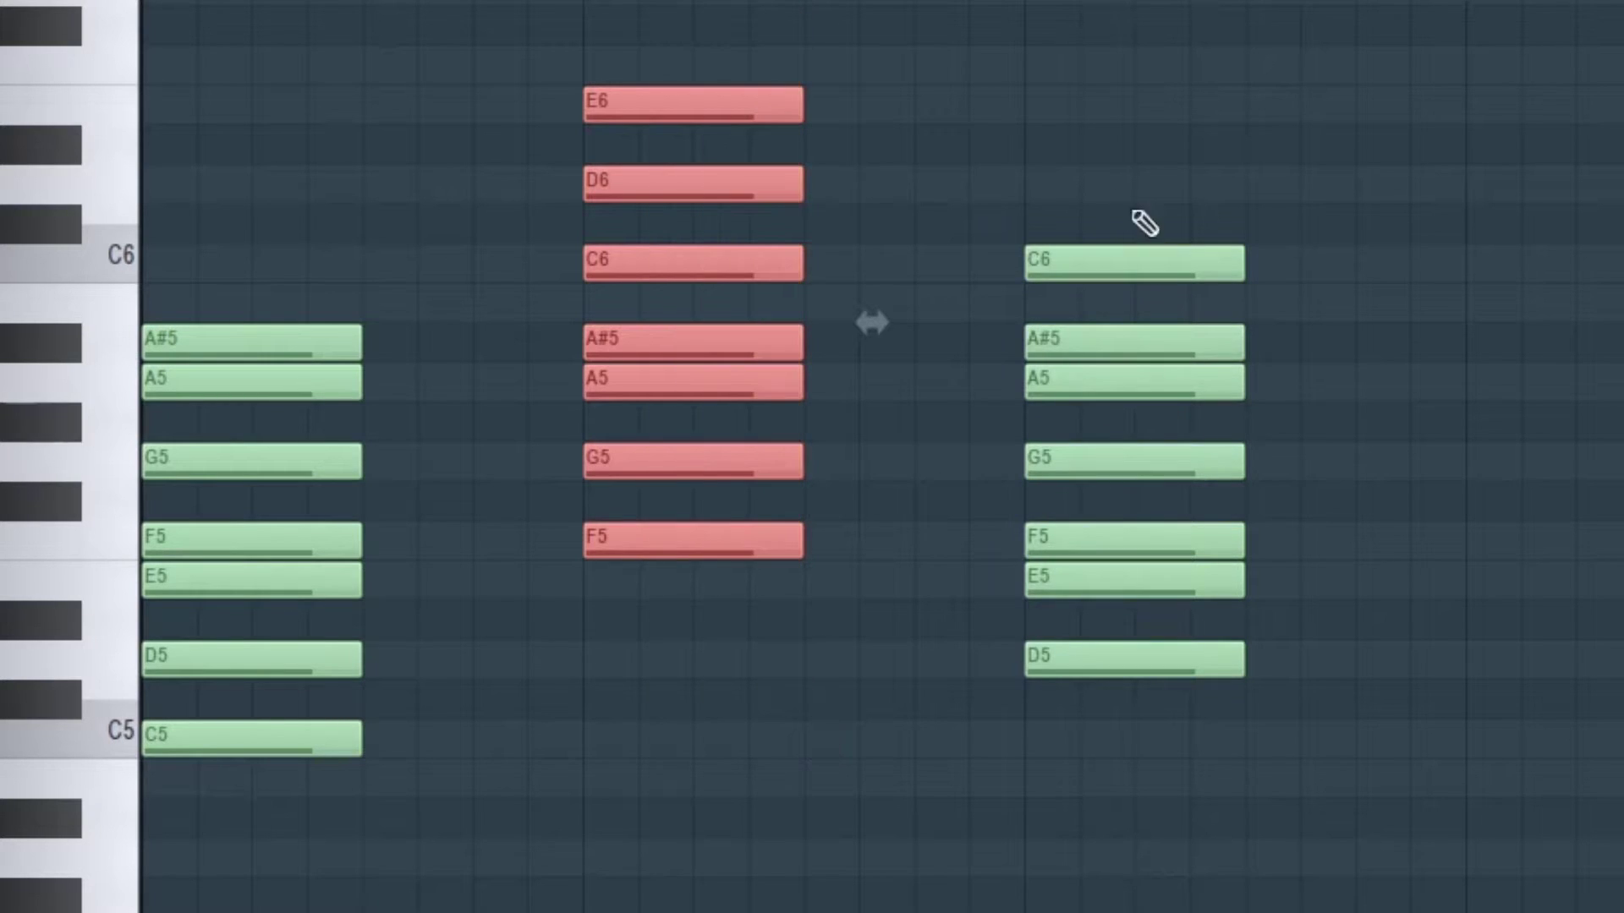
left_click_drag(1105, 163, 1235, 682)
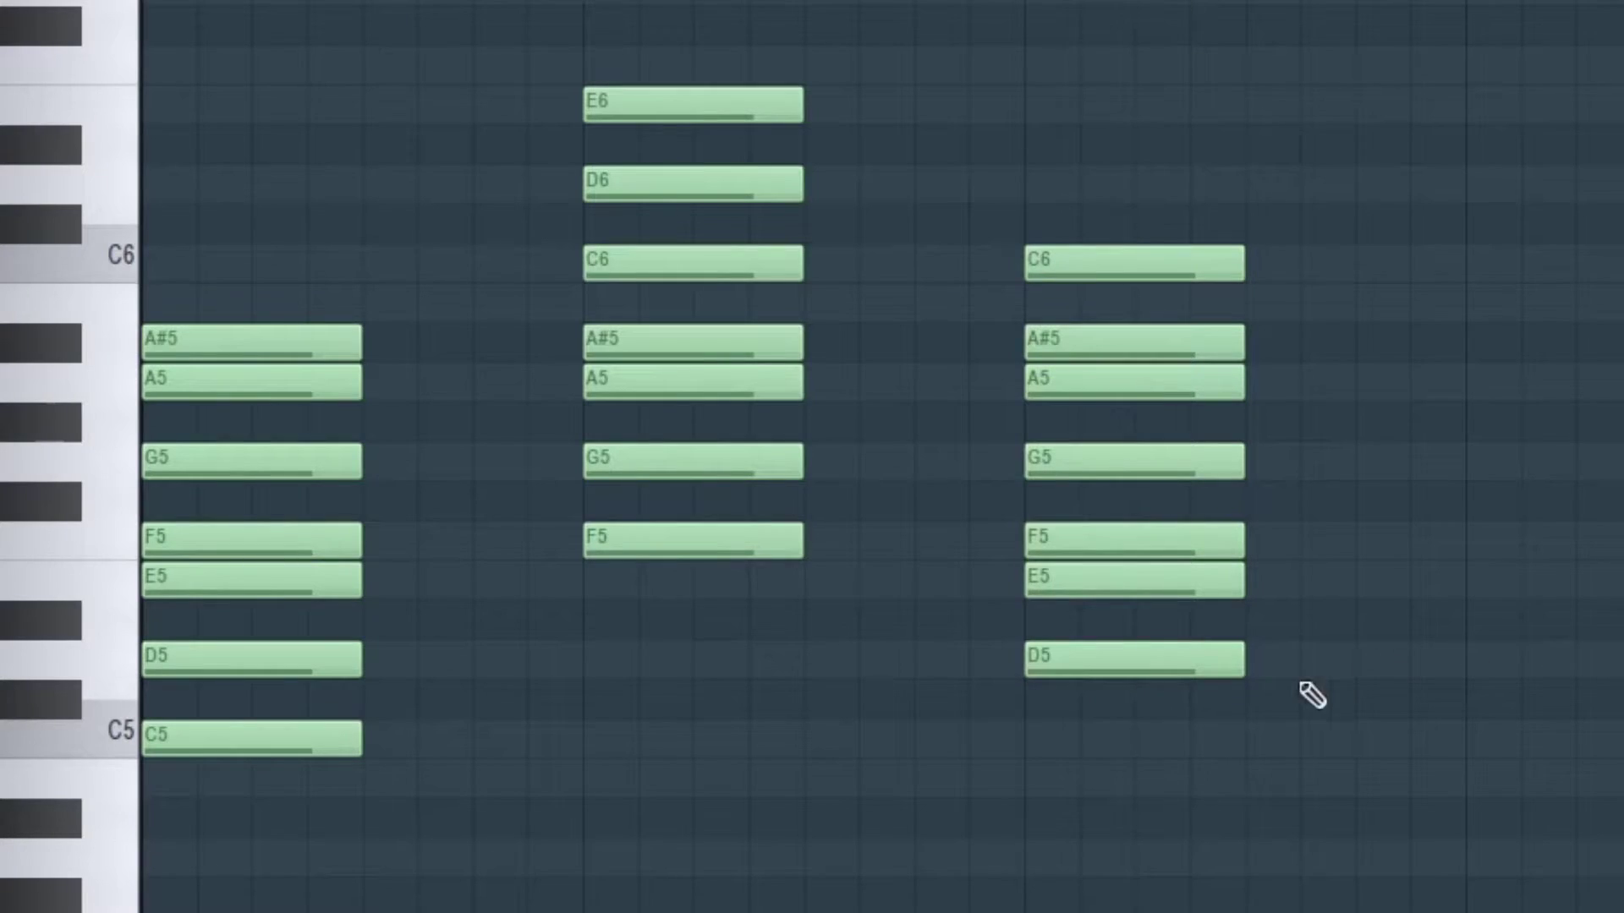
left_click_drag(1008, 647, 1297, 696)
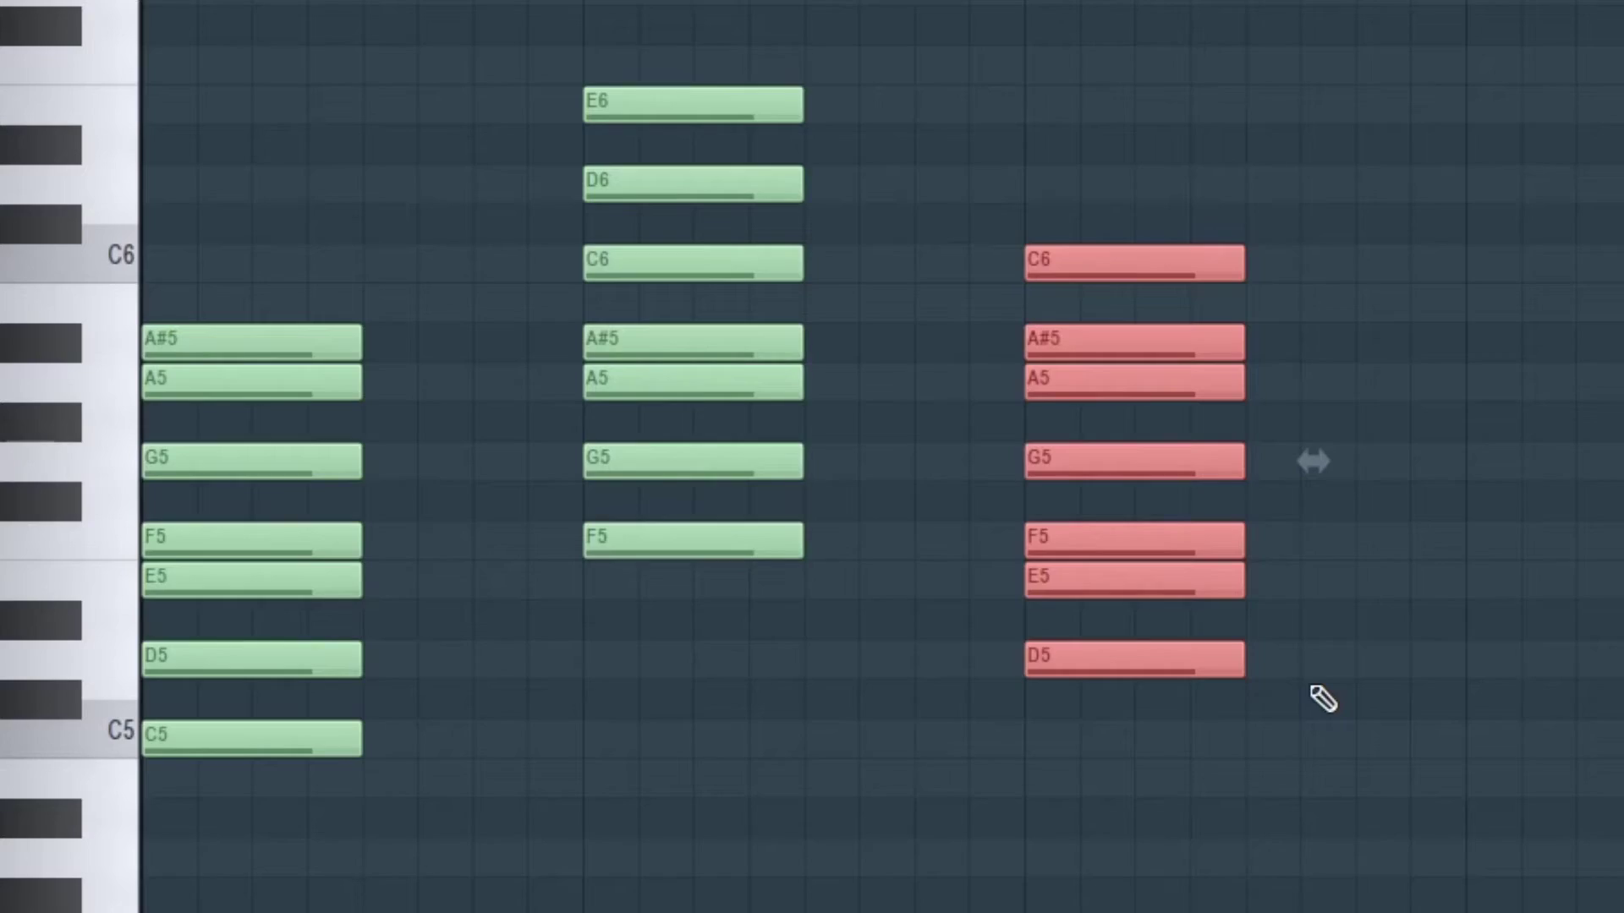
left_click(1322, 696)
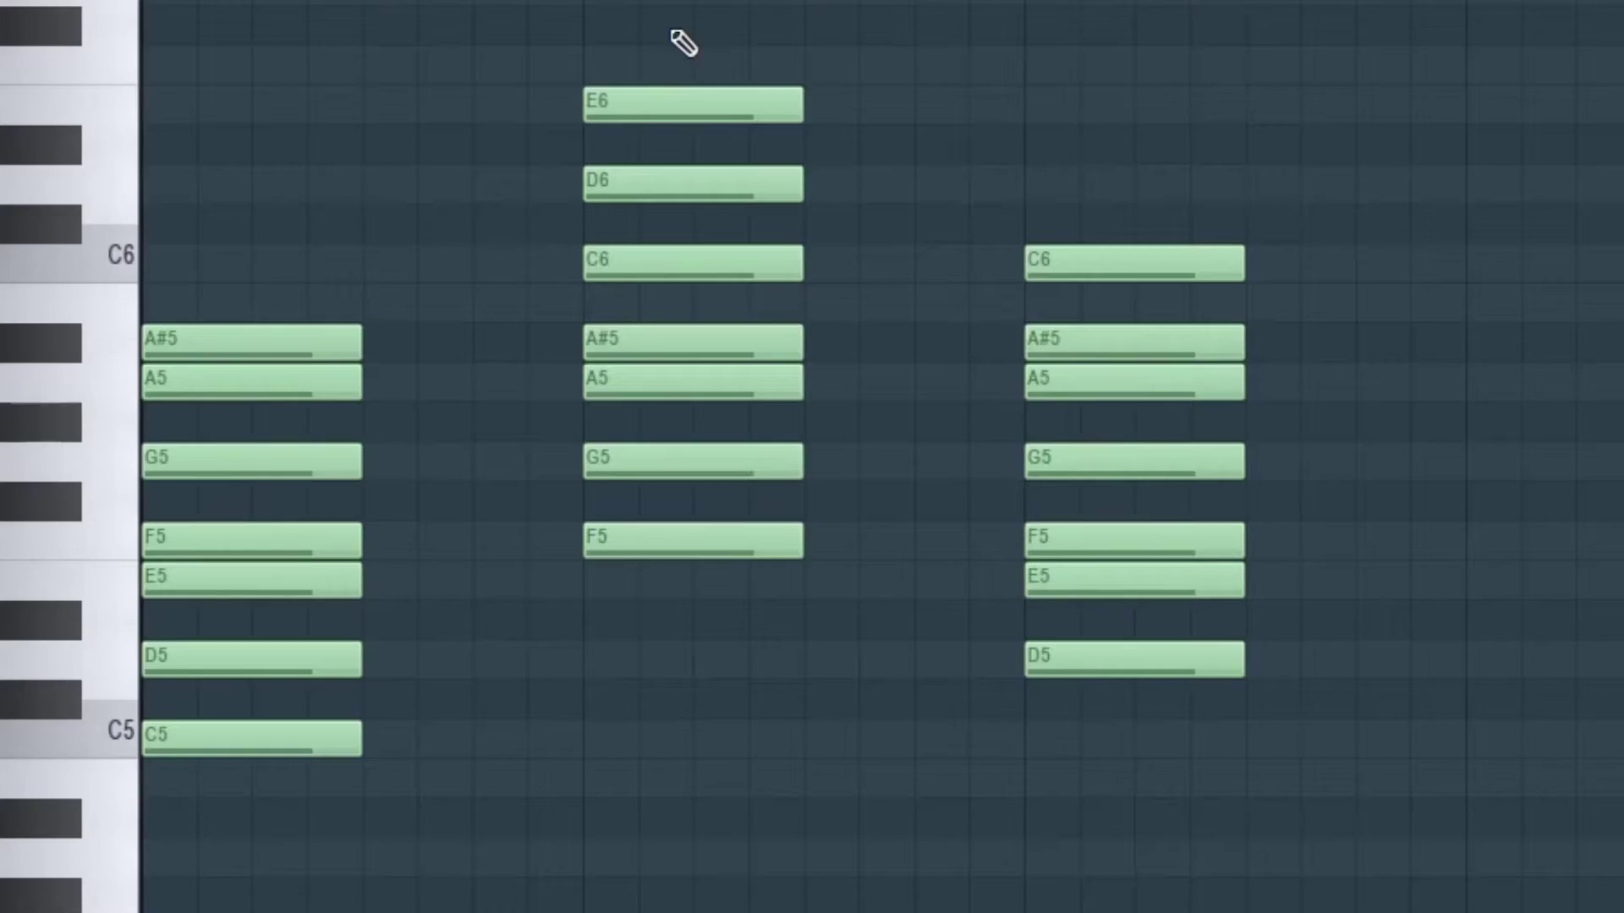
left_click_drag(652, 1, 720, 51)
left_click_drag(1088, 50, 1239, 826)
left_click_drag(914, 717, 1391, 704)
left_click_drag(1058, 789, 1203, 189)
left_click(810, 706)
scroll(809, 706, "down", 1)
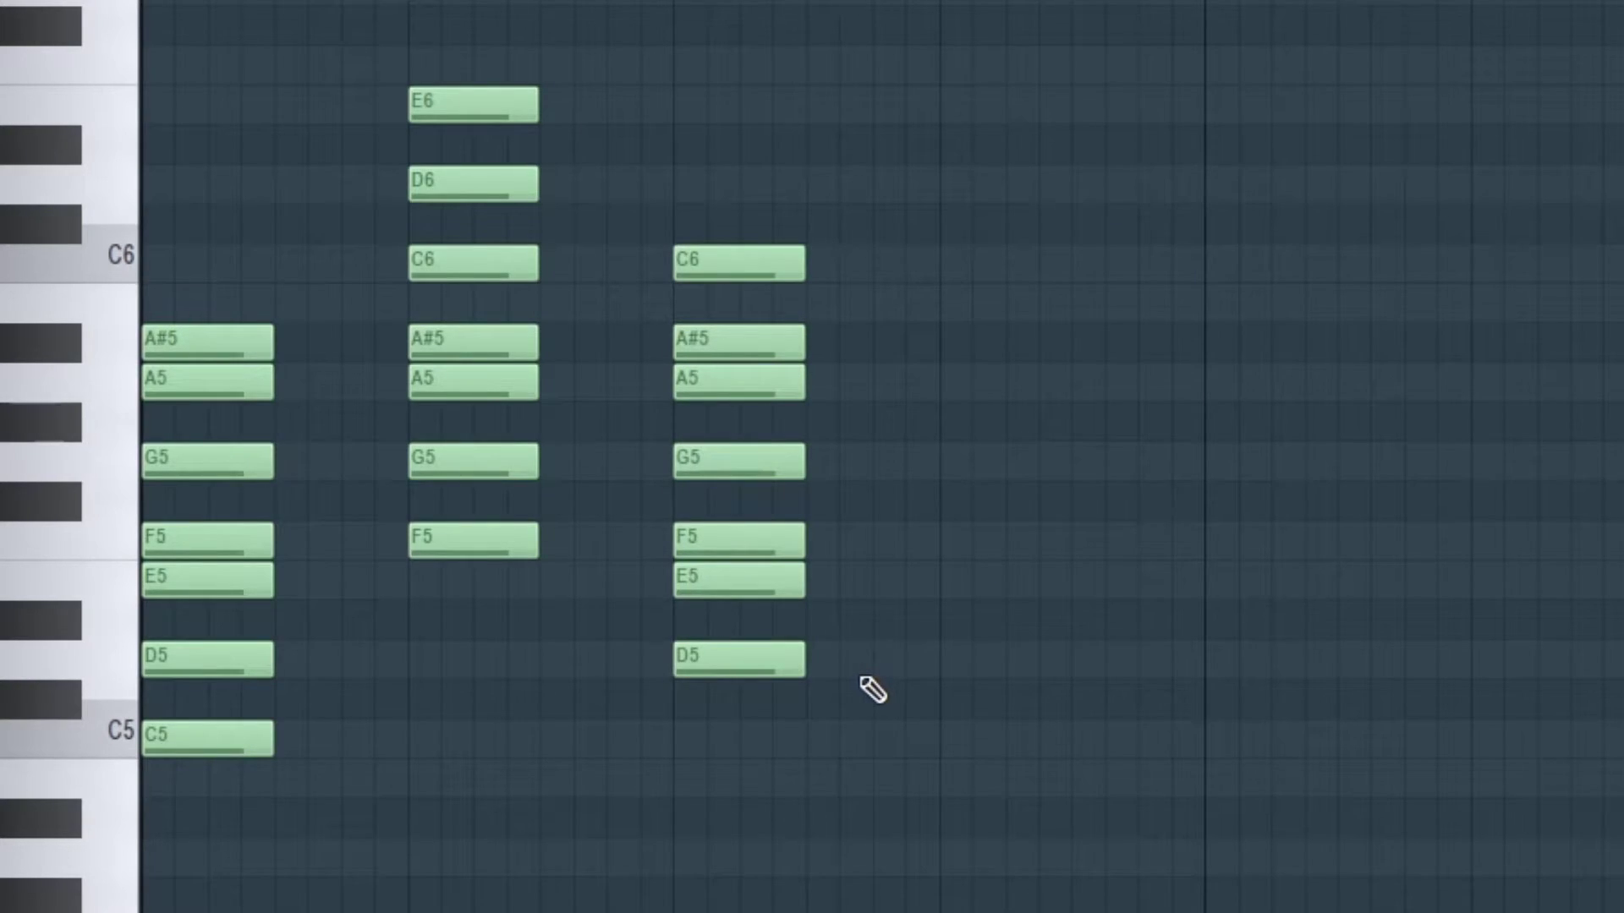
scroll(384, 670, "up", 2)
left_click_drag(529, 525, 636, 548)
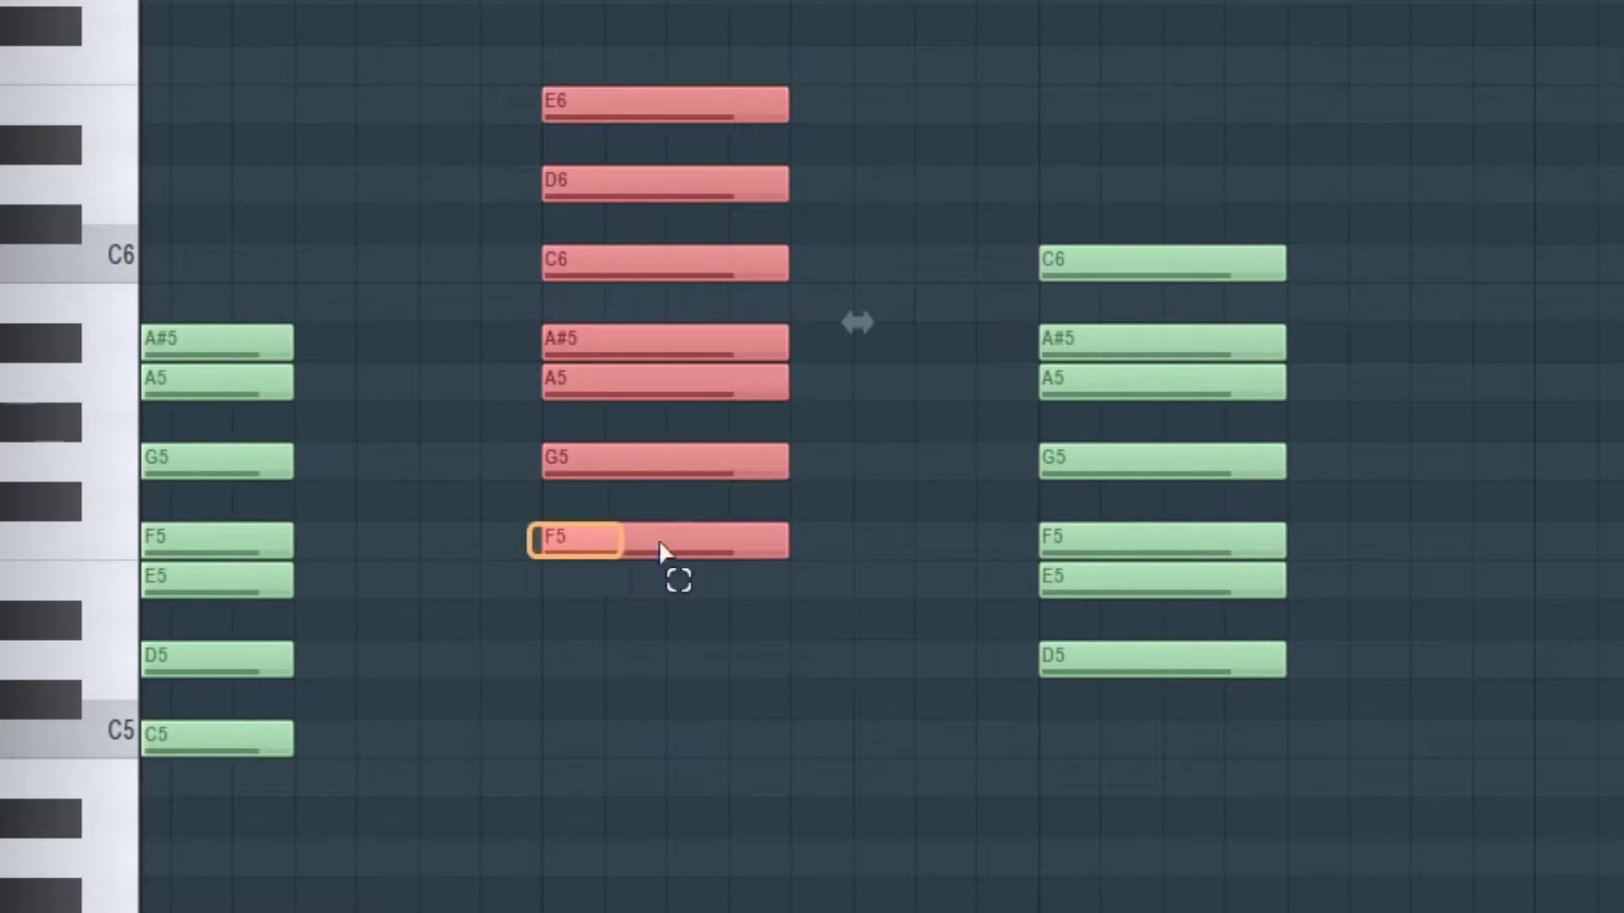
left_click_drag(1007, 668, 1268, 682)
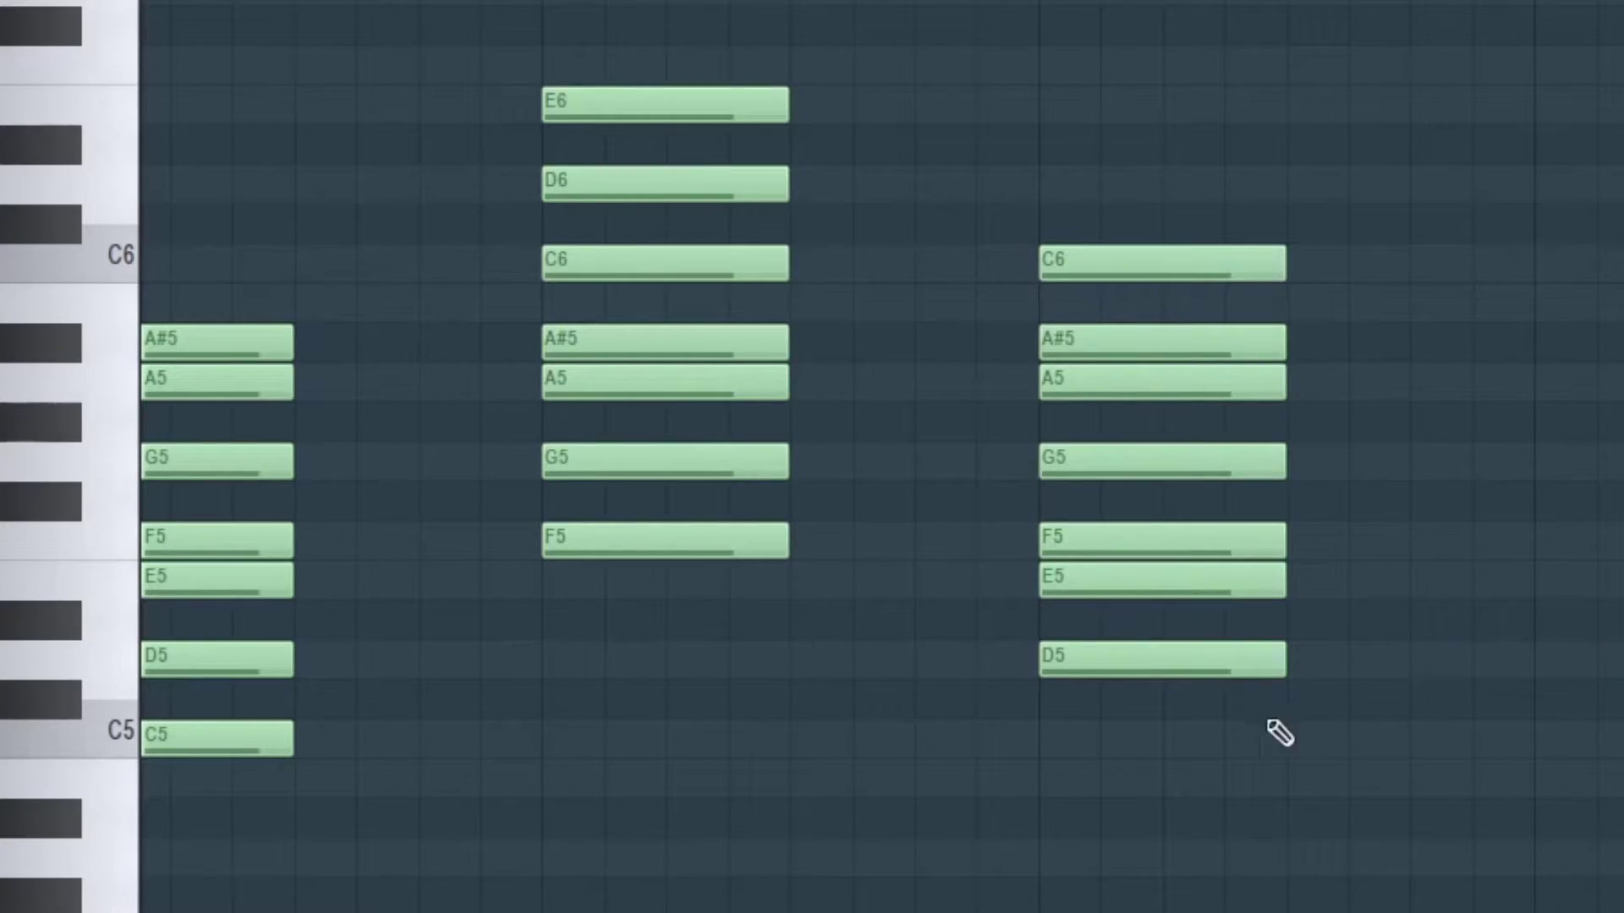
left_click_drag(978, 602, 1378, 680)
Reselect the F5–E6 middle chord and the seven-note right-hand chord starting at D5.
left_click(640, 537, "ctrl")
left_click_drag(759, 630, 761, 634)
left_click_drag(1006, 644, 1619, 715)
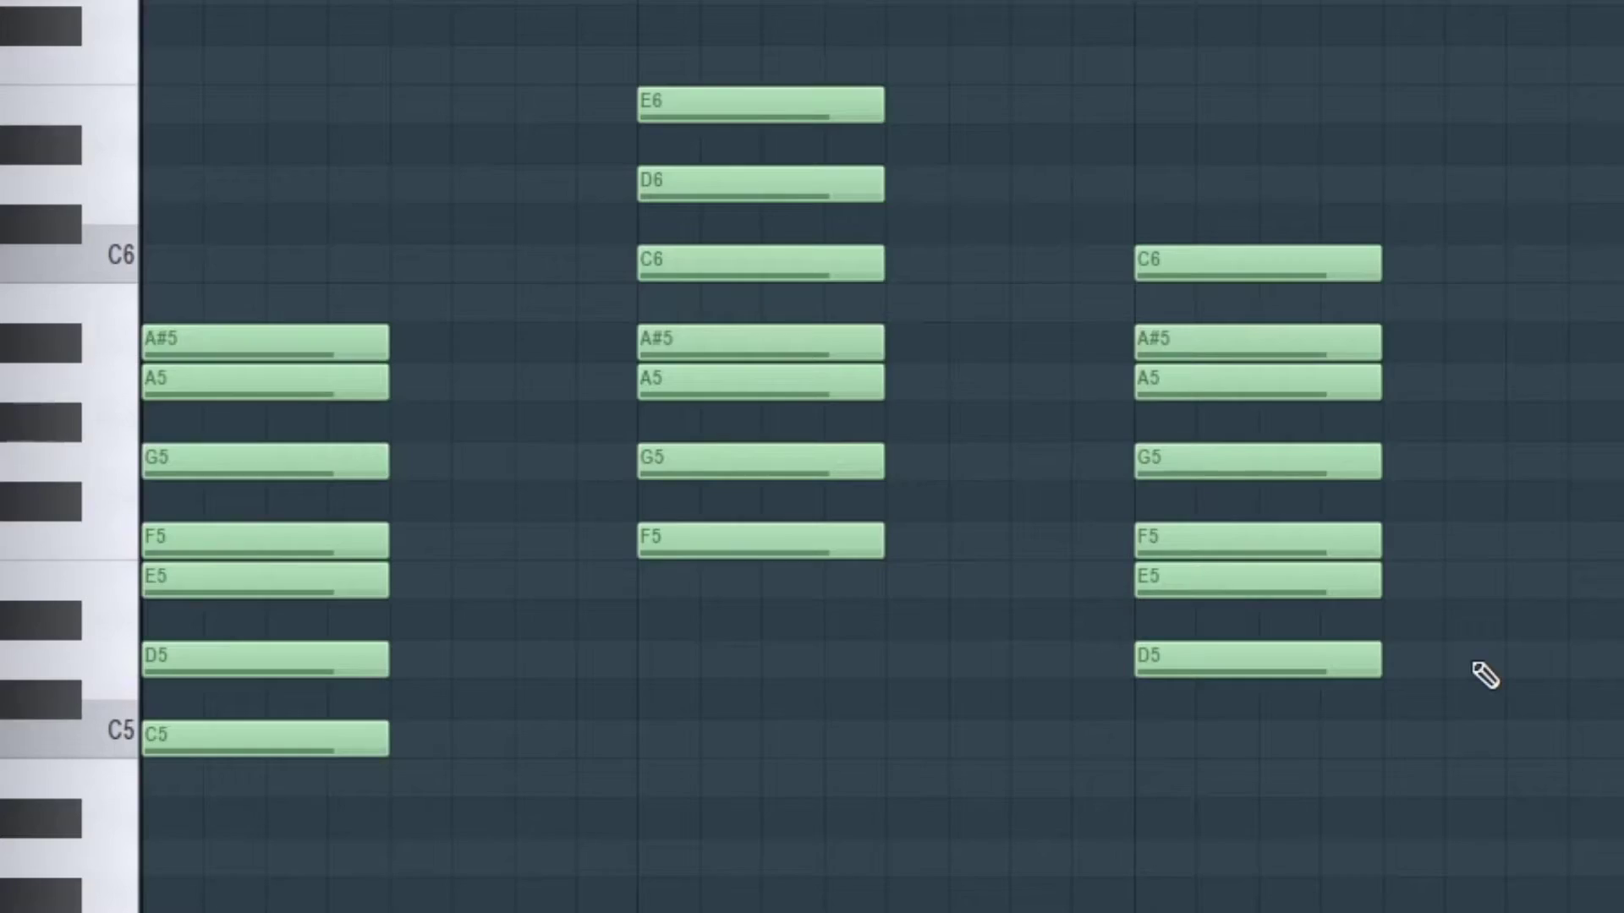
left_click_drag(1438, 220, 1180, 673)
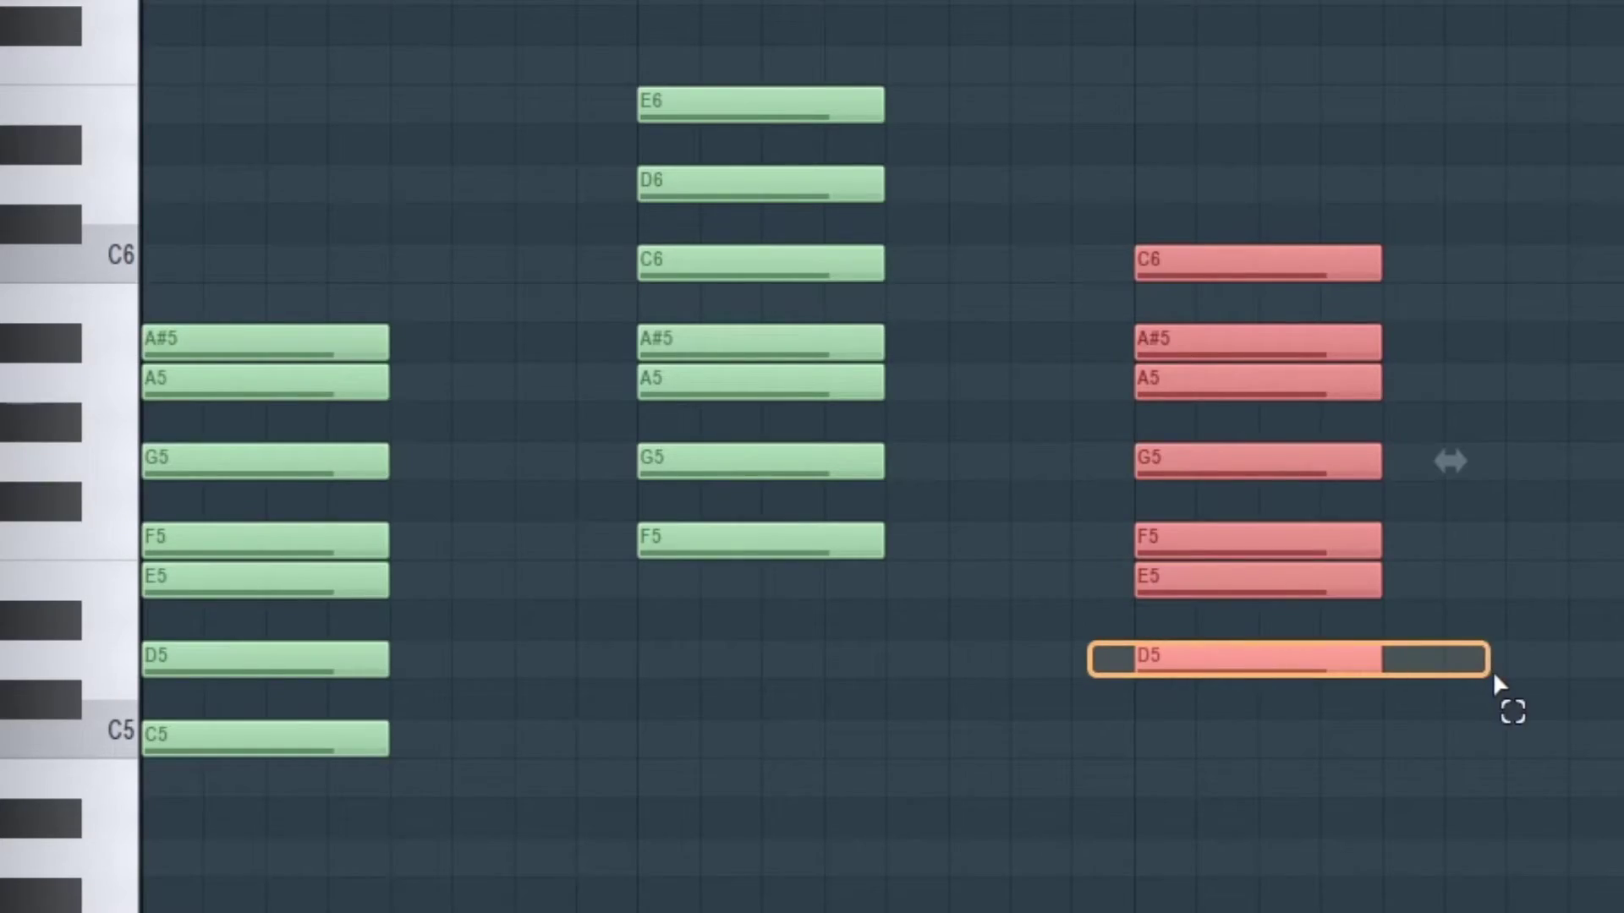
left_click(1252, 227)
left_click_drag(1248, 49, 1285, 826)
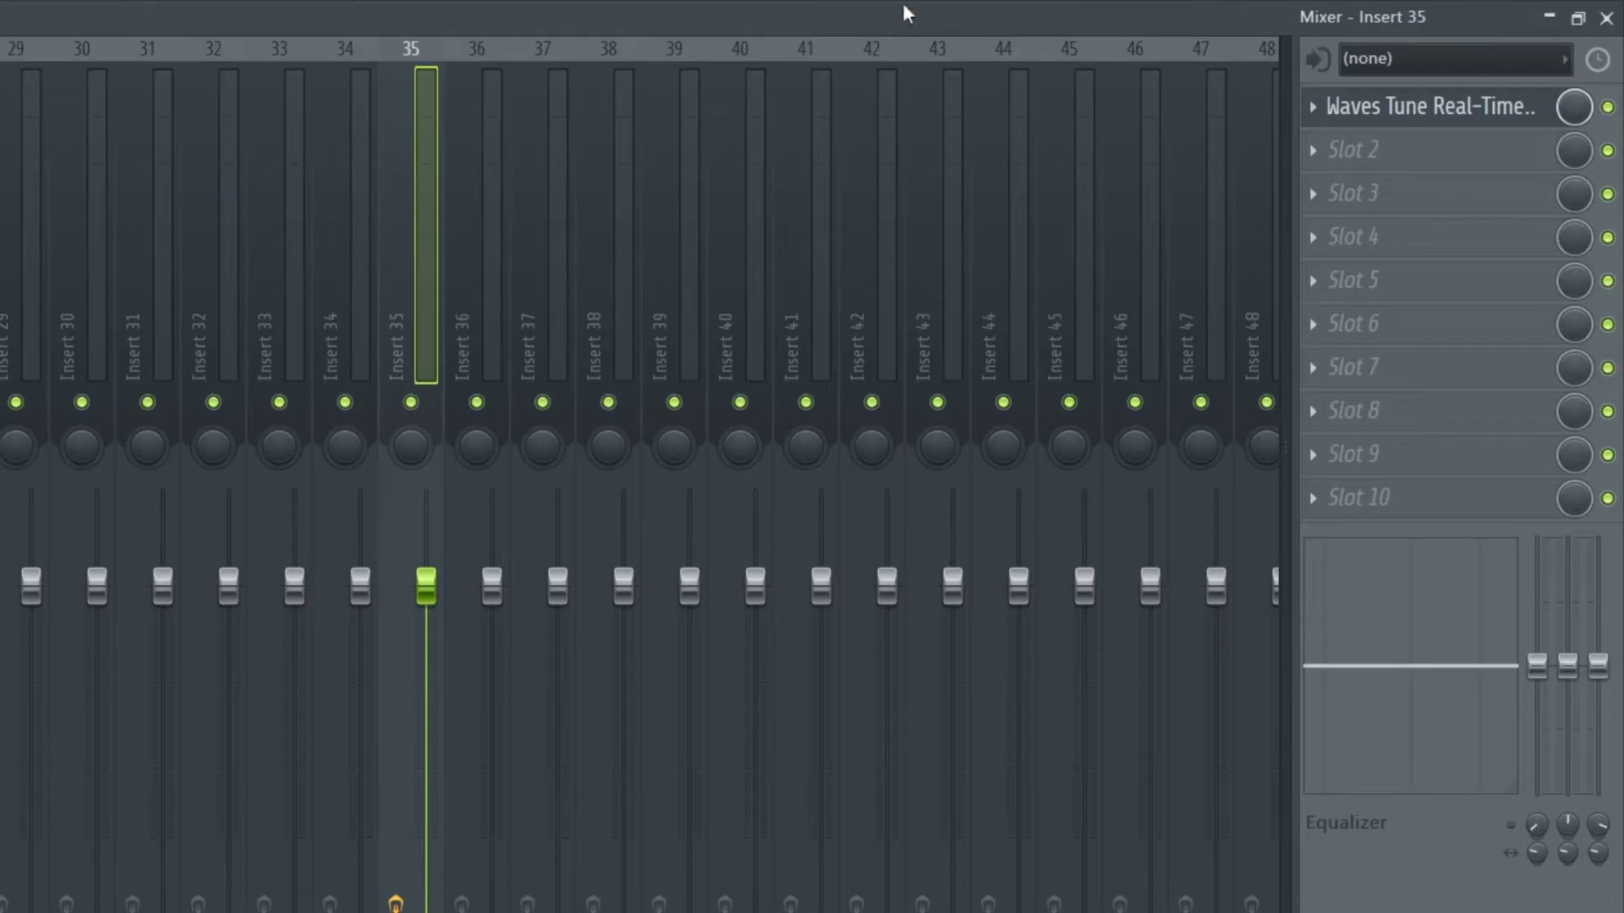
Open Waves Tune Real-Time from slot 1 and change its correction scale, keyed on D.
left_click(1413, 107)
left_click(627, 774)
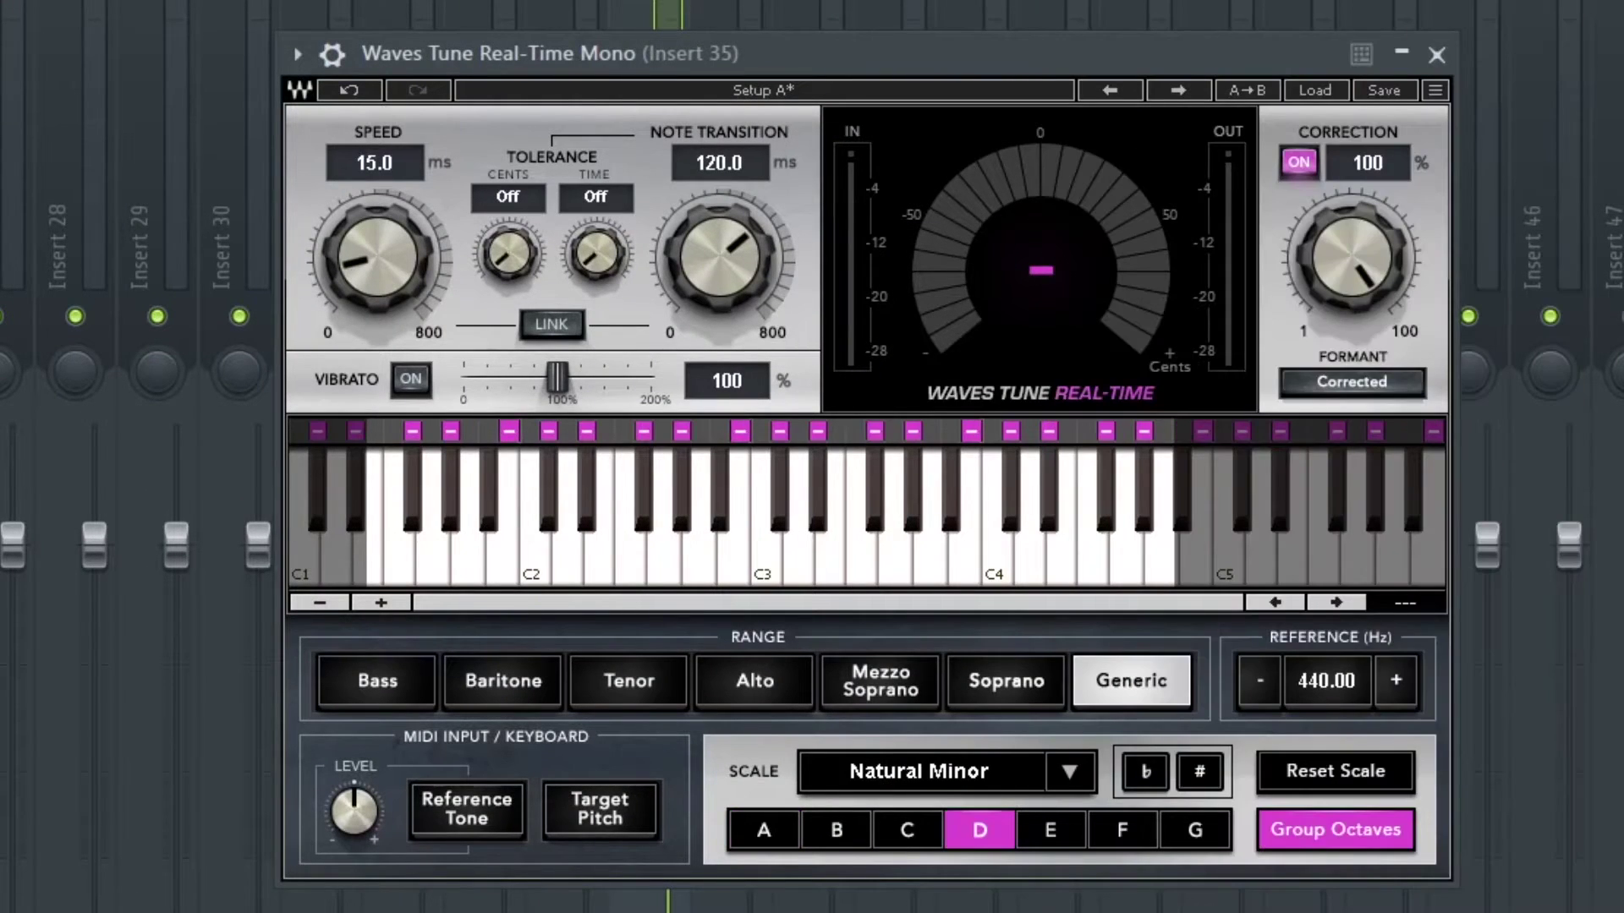
key("F6")
left_click(1070, 772)
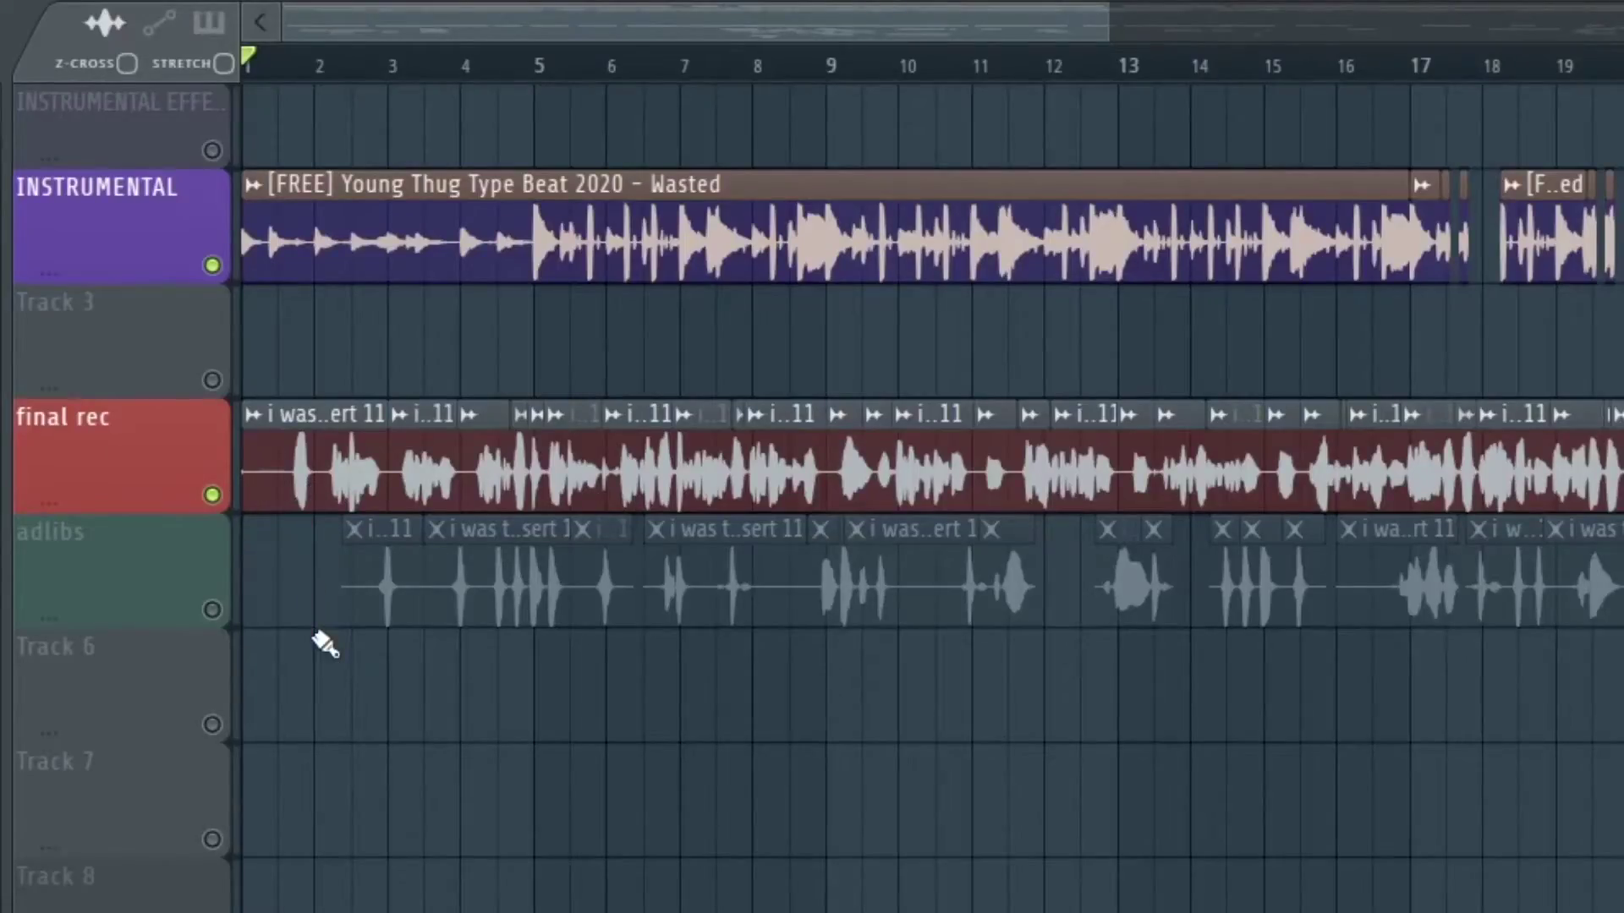
Select the final rec vocal clip in the Playlist.
scroll(324, 644, "down", 5)
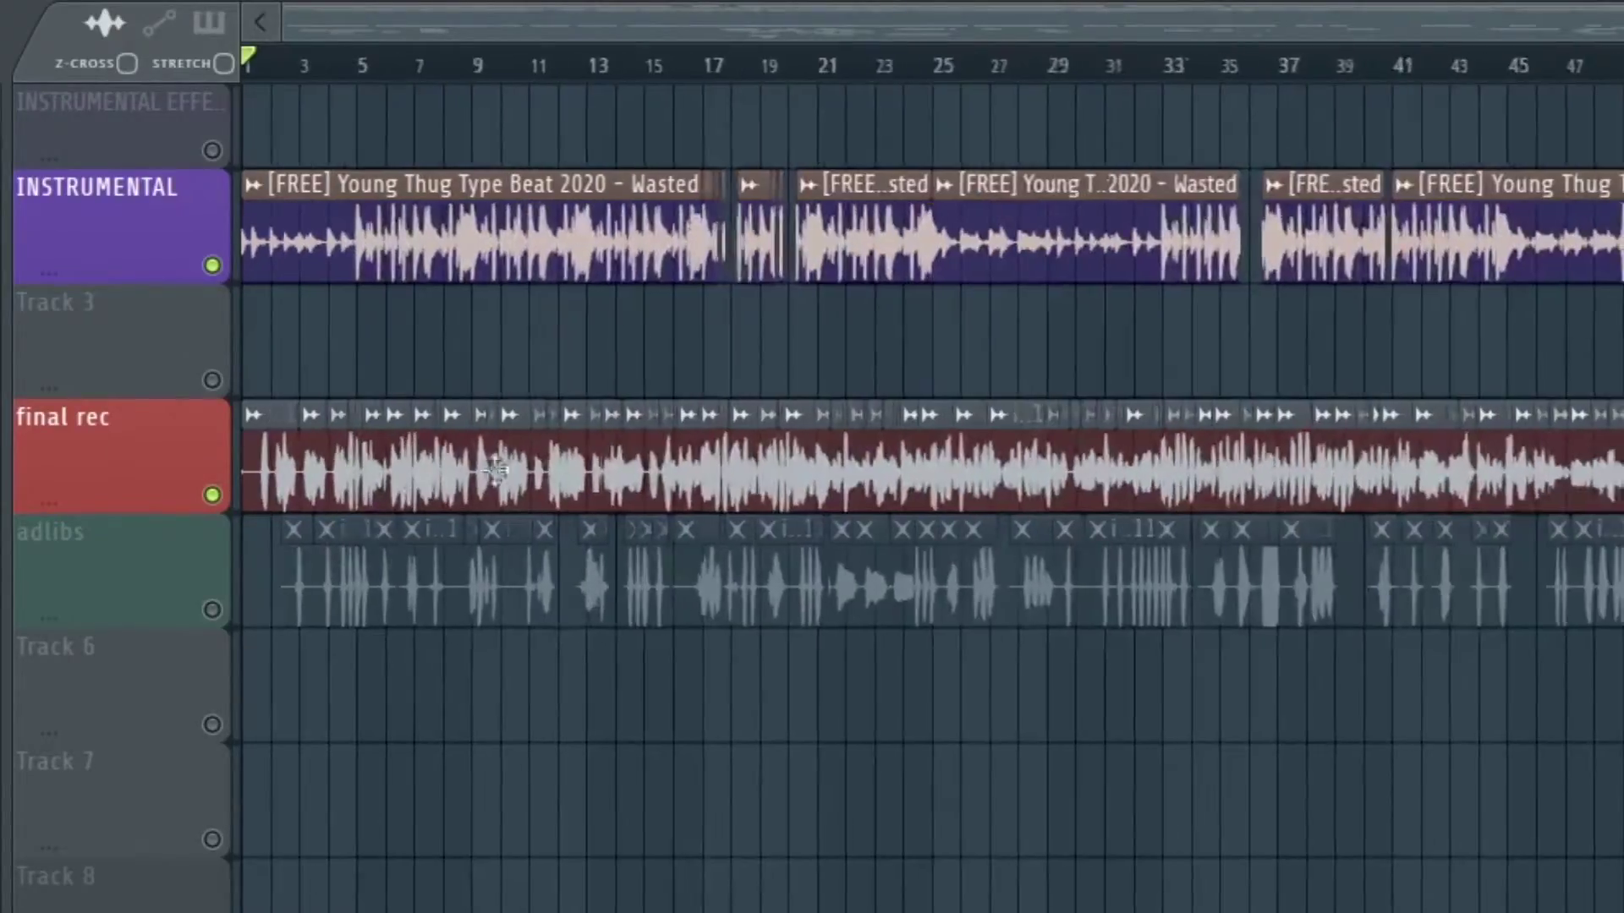
left_click(456, 605)
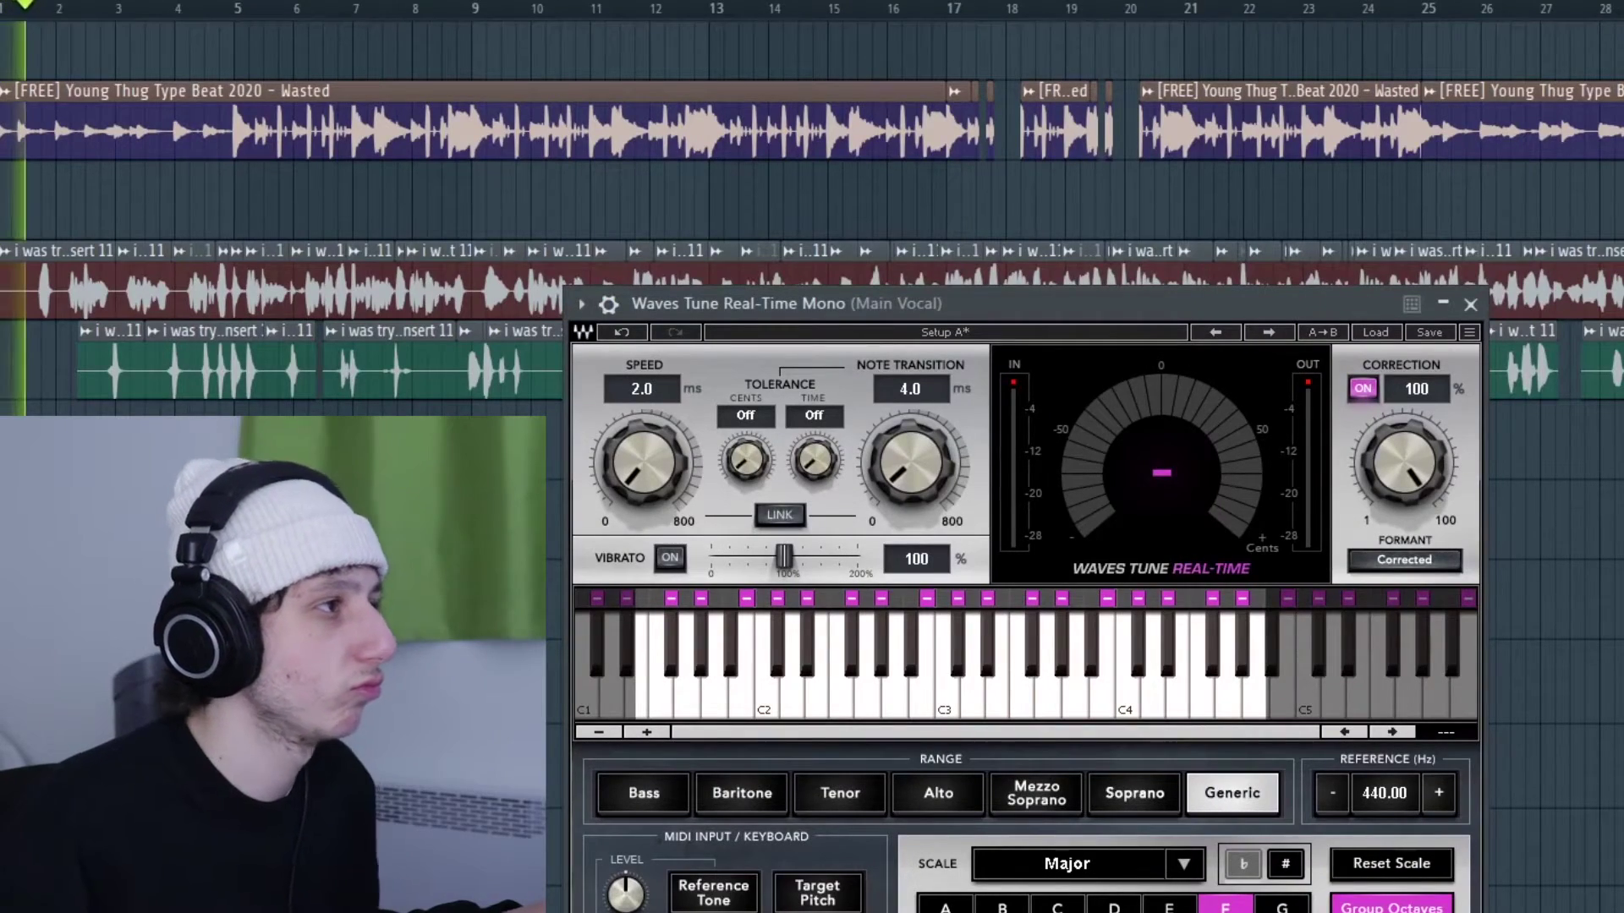
left_click_drag(972, 303, 1152, 149)
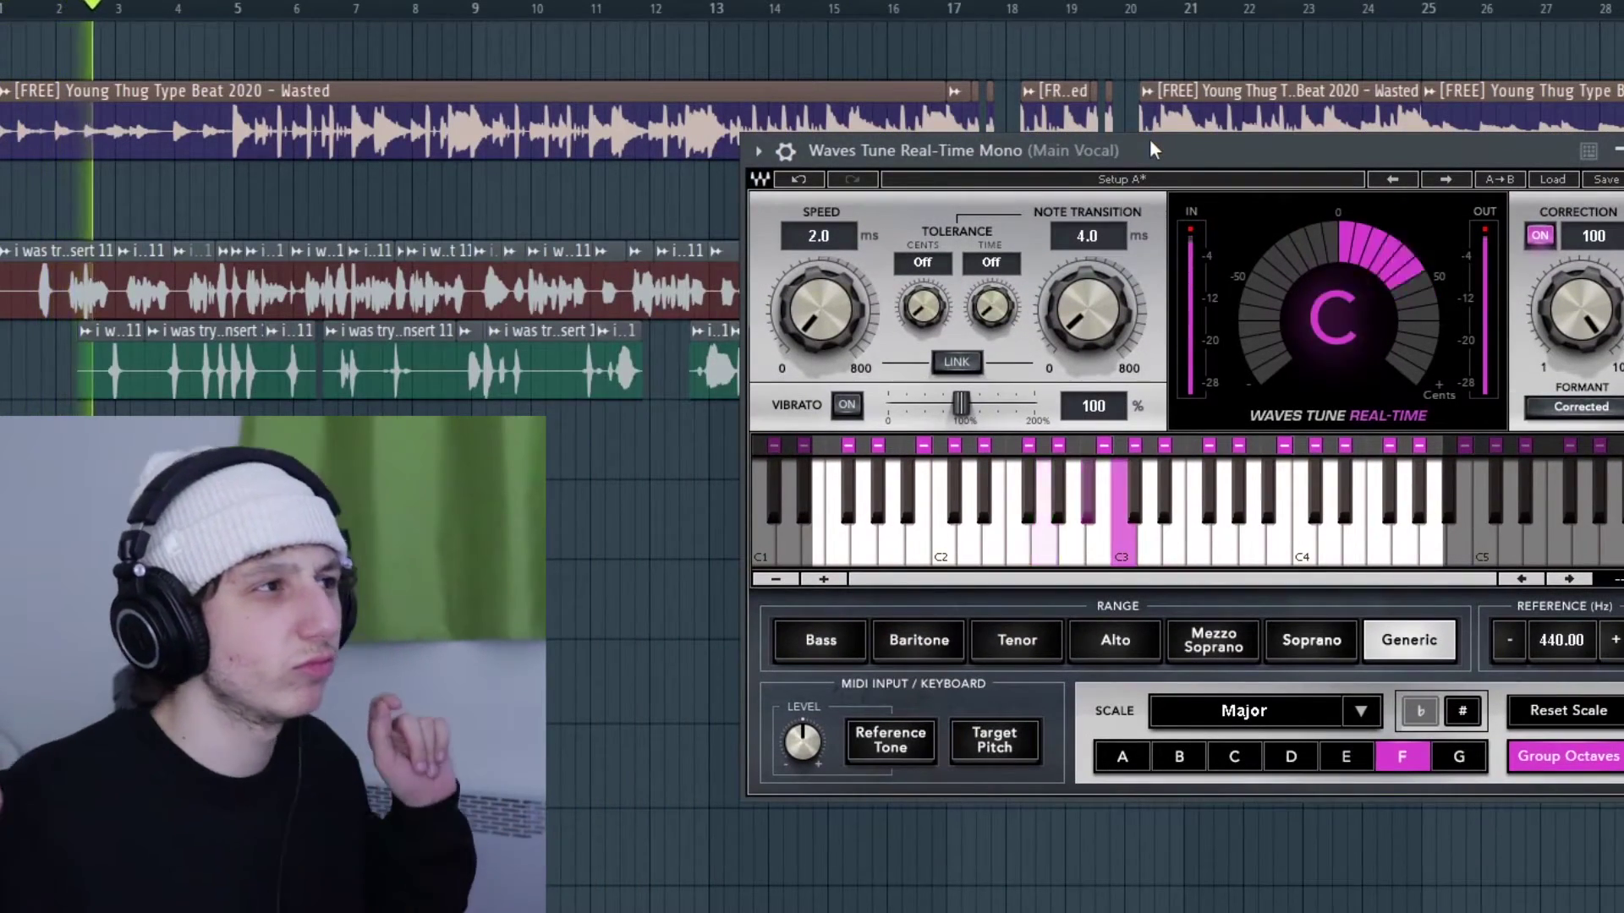